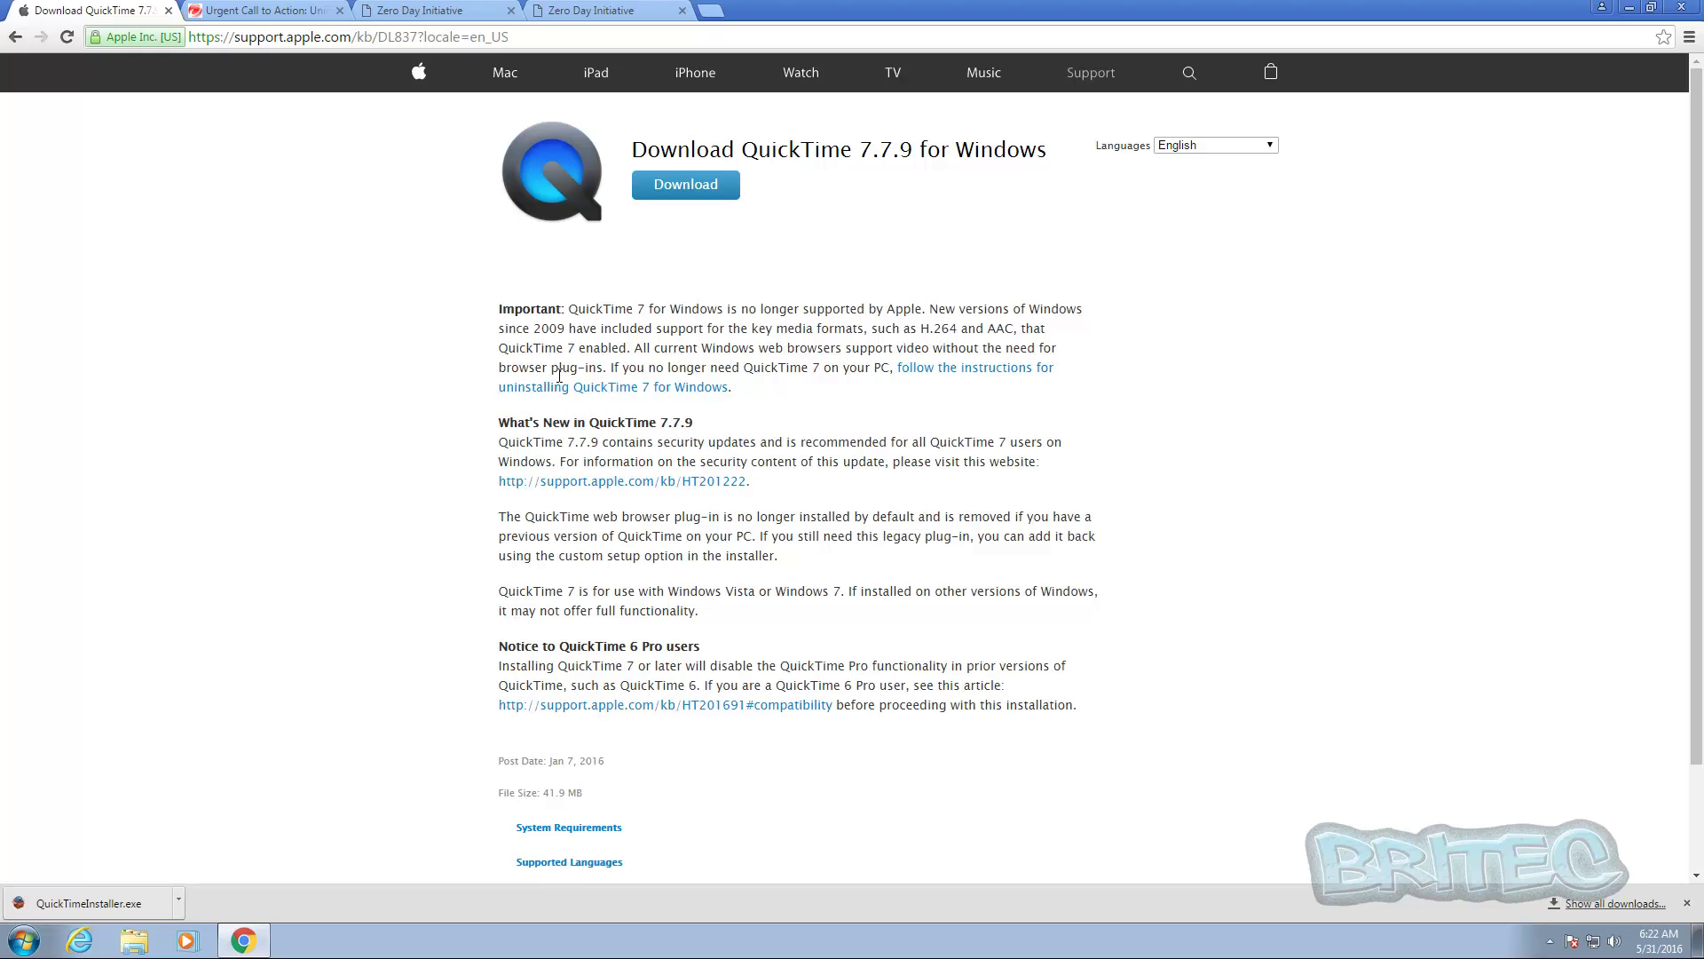
Read the Trend Micro article urging QuickTime removal, then bring up the ZDI-16-241 advisory
click(262, 11)
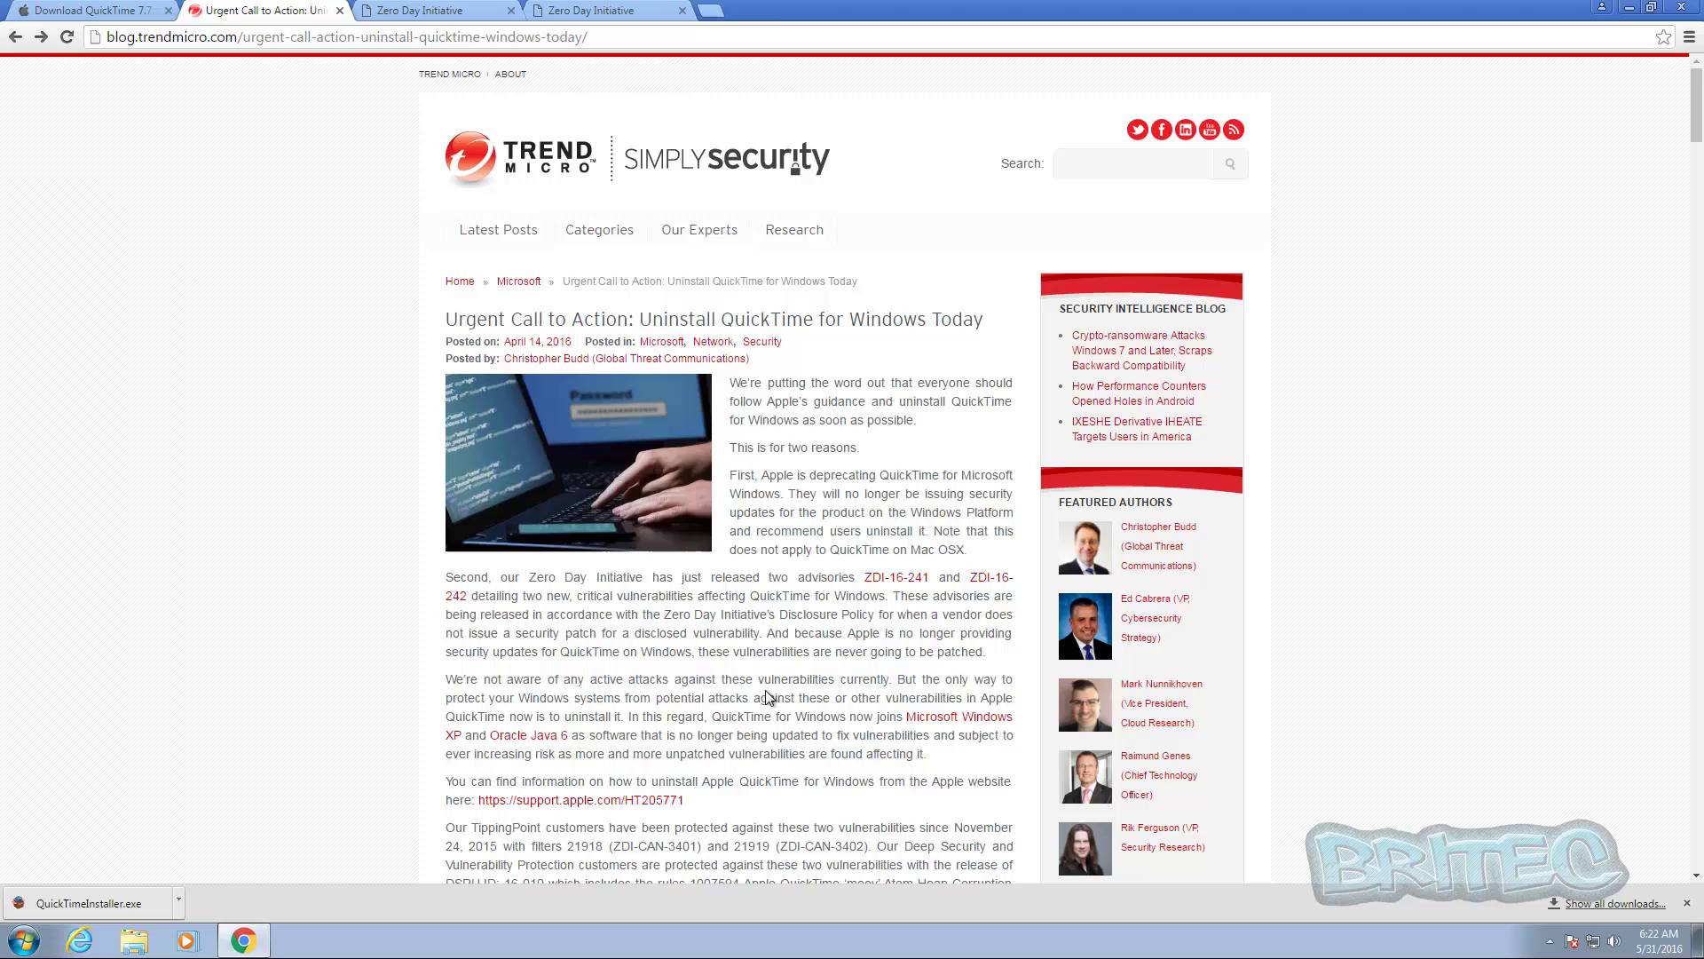
scroll(768, 697, down, 3)
scroll(766, 700, up, 3)
click(423, 12)
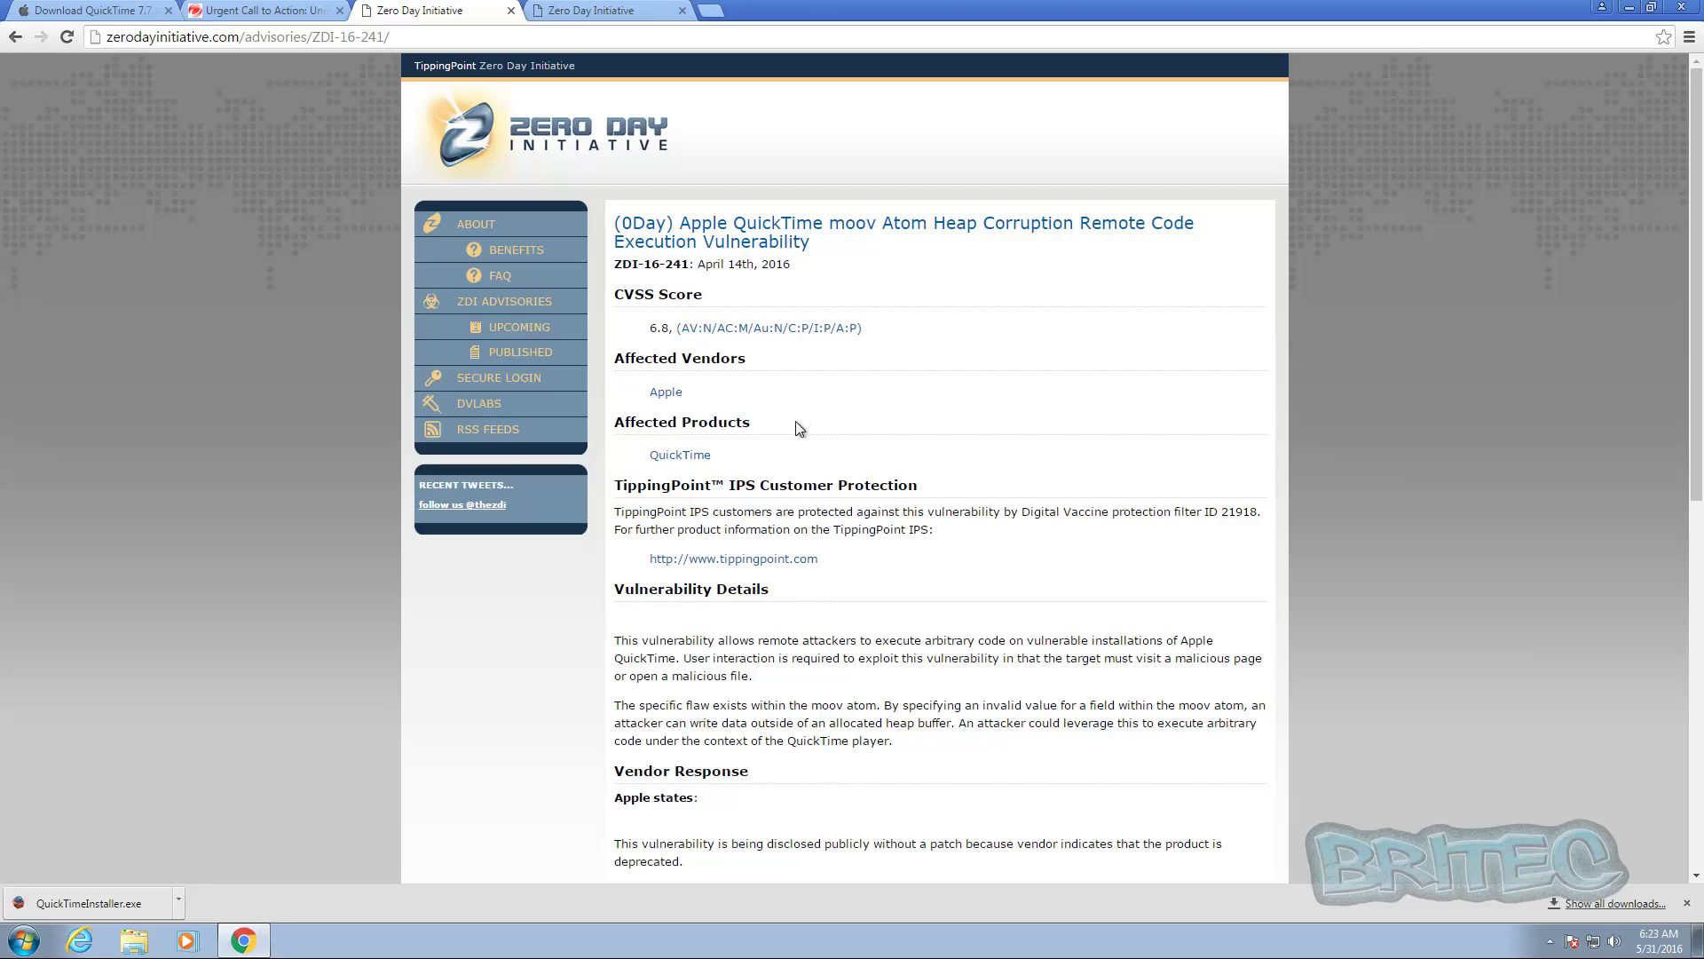
Glance at ZDI-16-242, then study ZDI-16-241, highlighting 'QuickTime player.' in its details
click(595, 12)
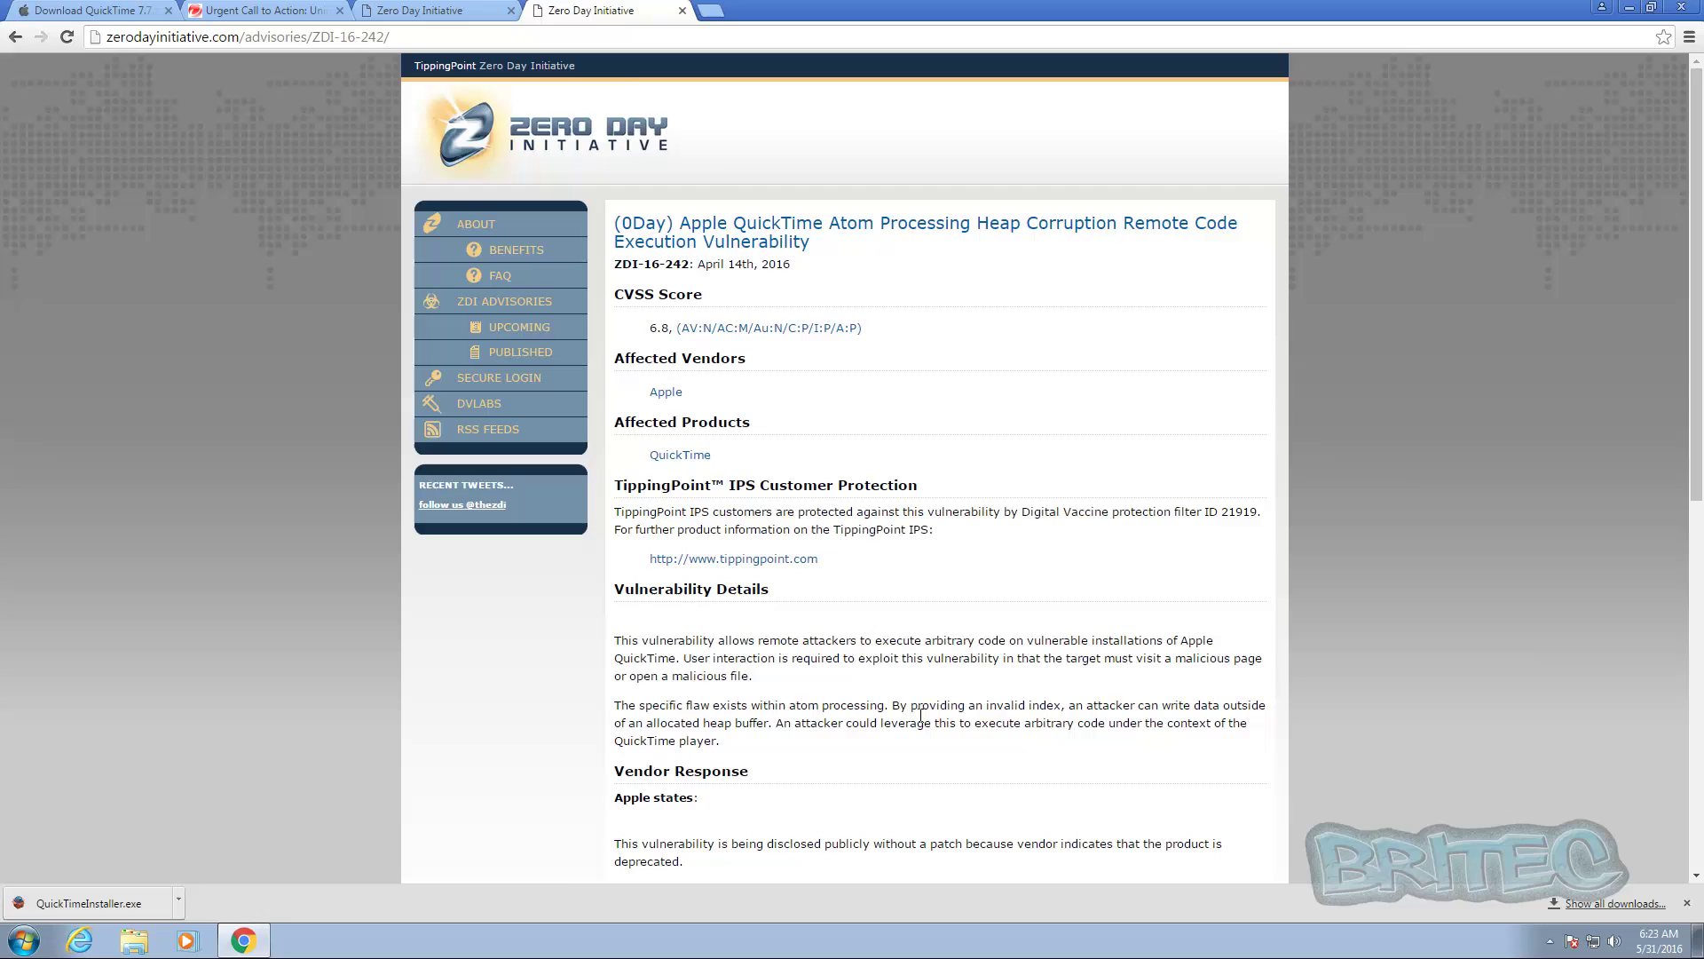
click(441, 13)
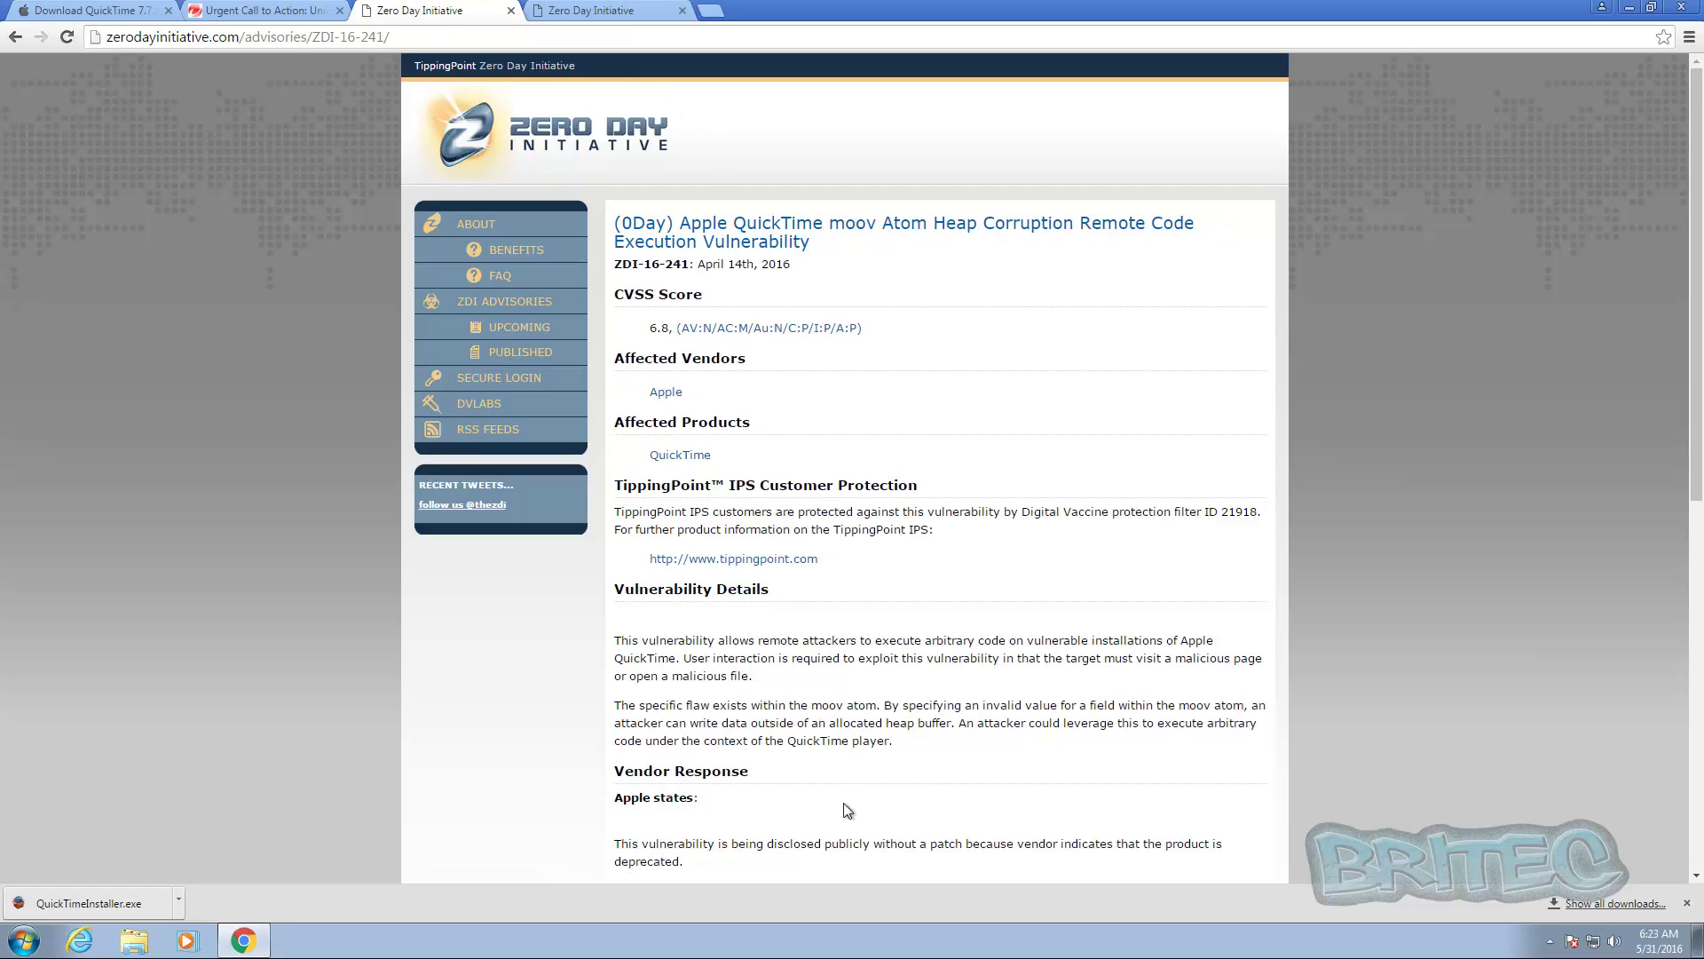
drag(895, 741, 790, 743)
click(944, 760)
drag(895, 742, 792, 743)
click(947, 753)
scroll(947, 753, down, 1)
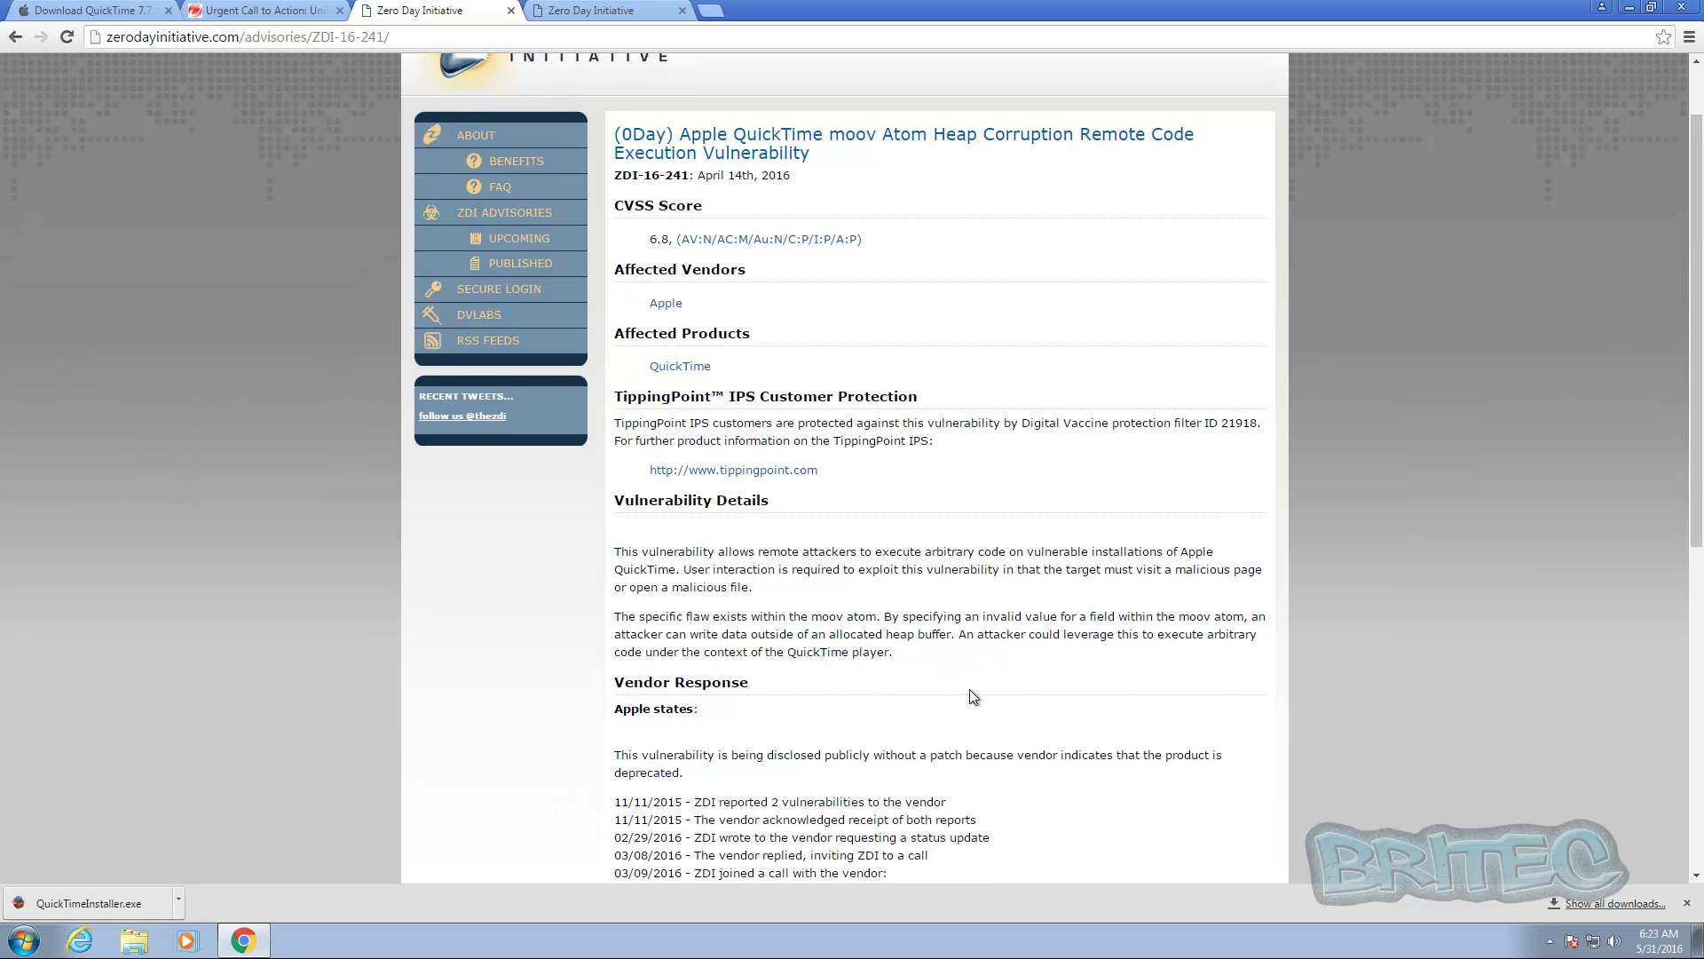
scroll(887, 621, up, 1)
Read the ZDI-16-242 advisory, highlighting 'QuickTime player' in its details
click(583, 13)
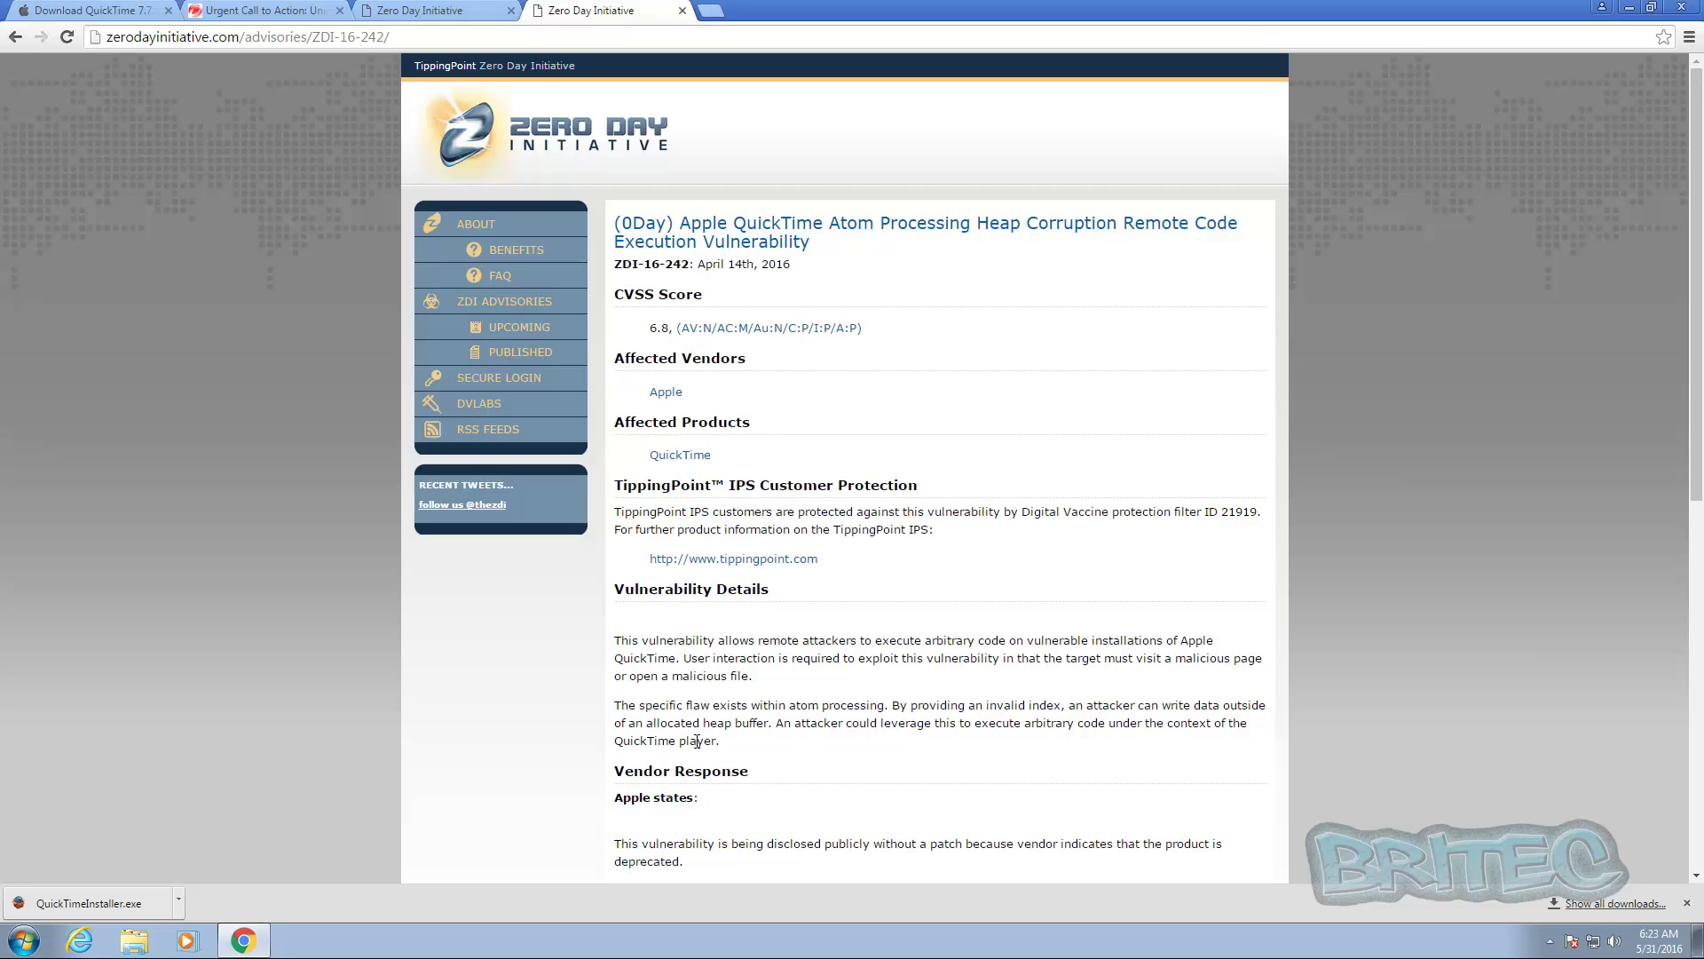
drag(727, 740, 604, 742)
scroll(767, 756, down, 3)
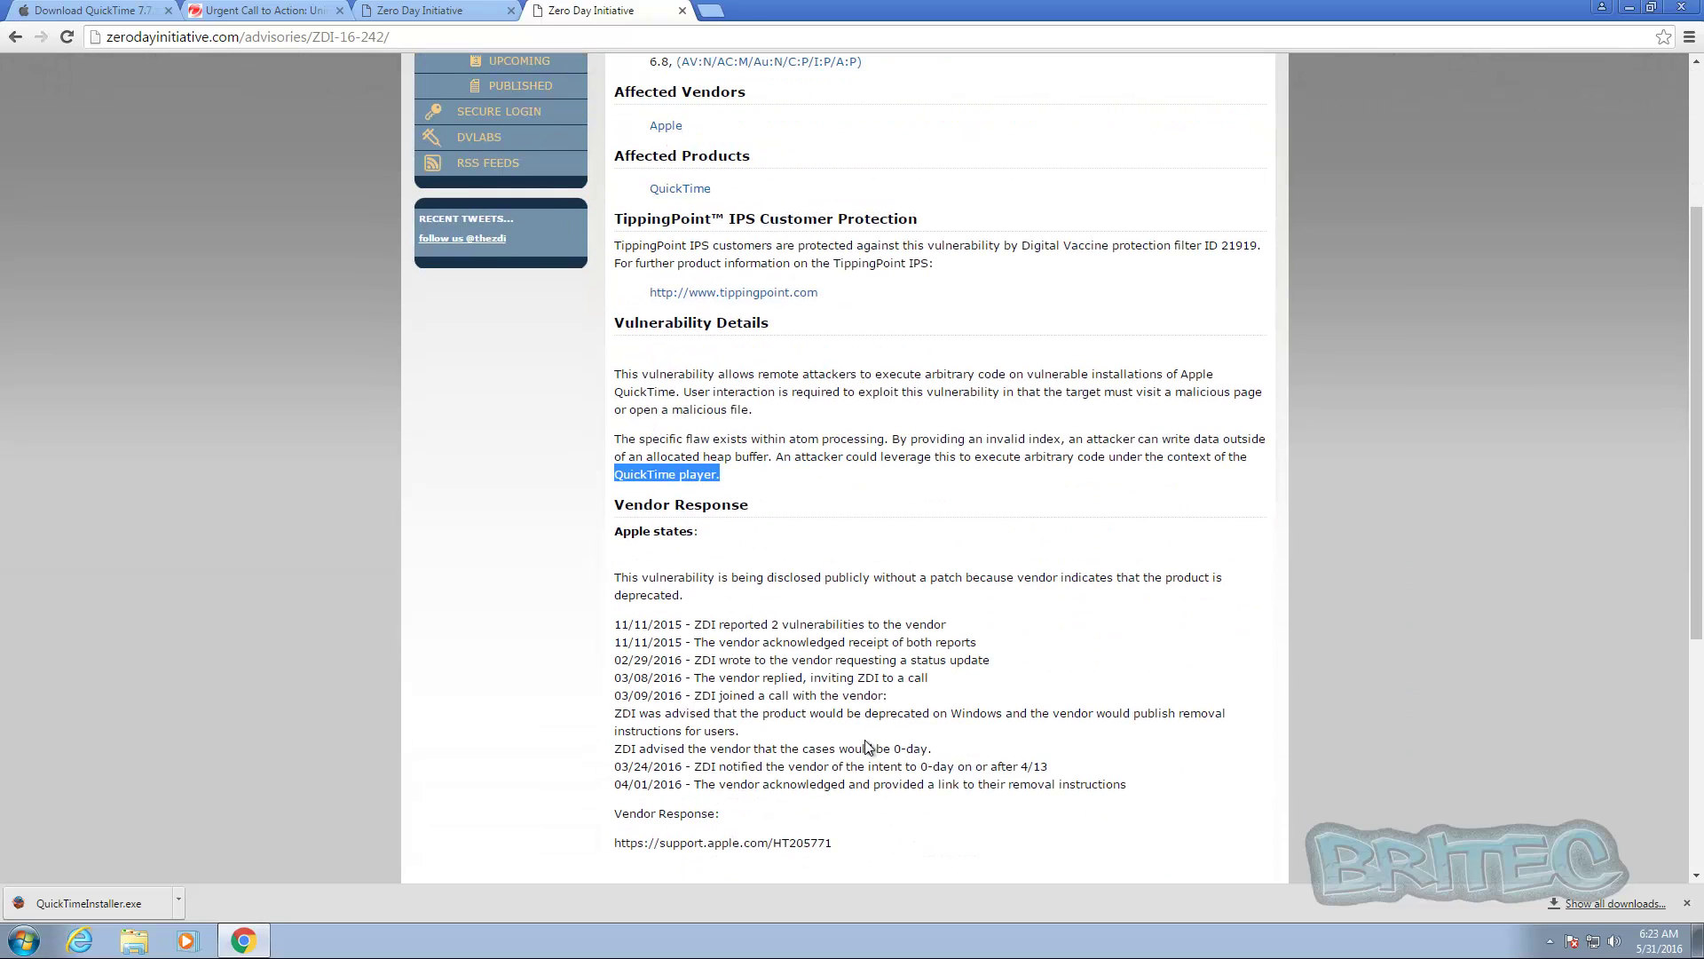
scroll(787, 727, down, 1)
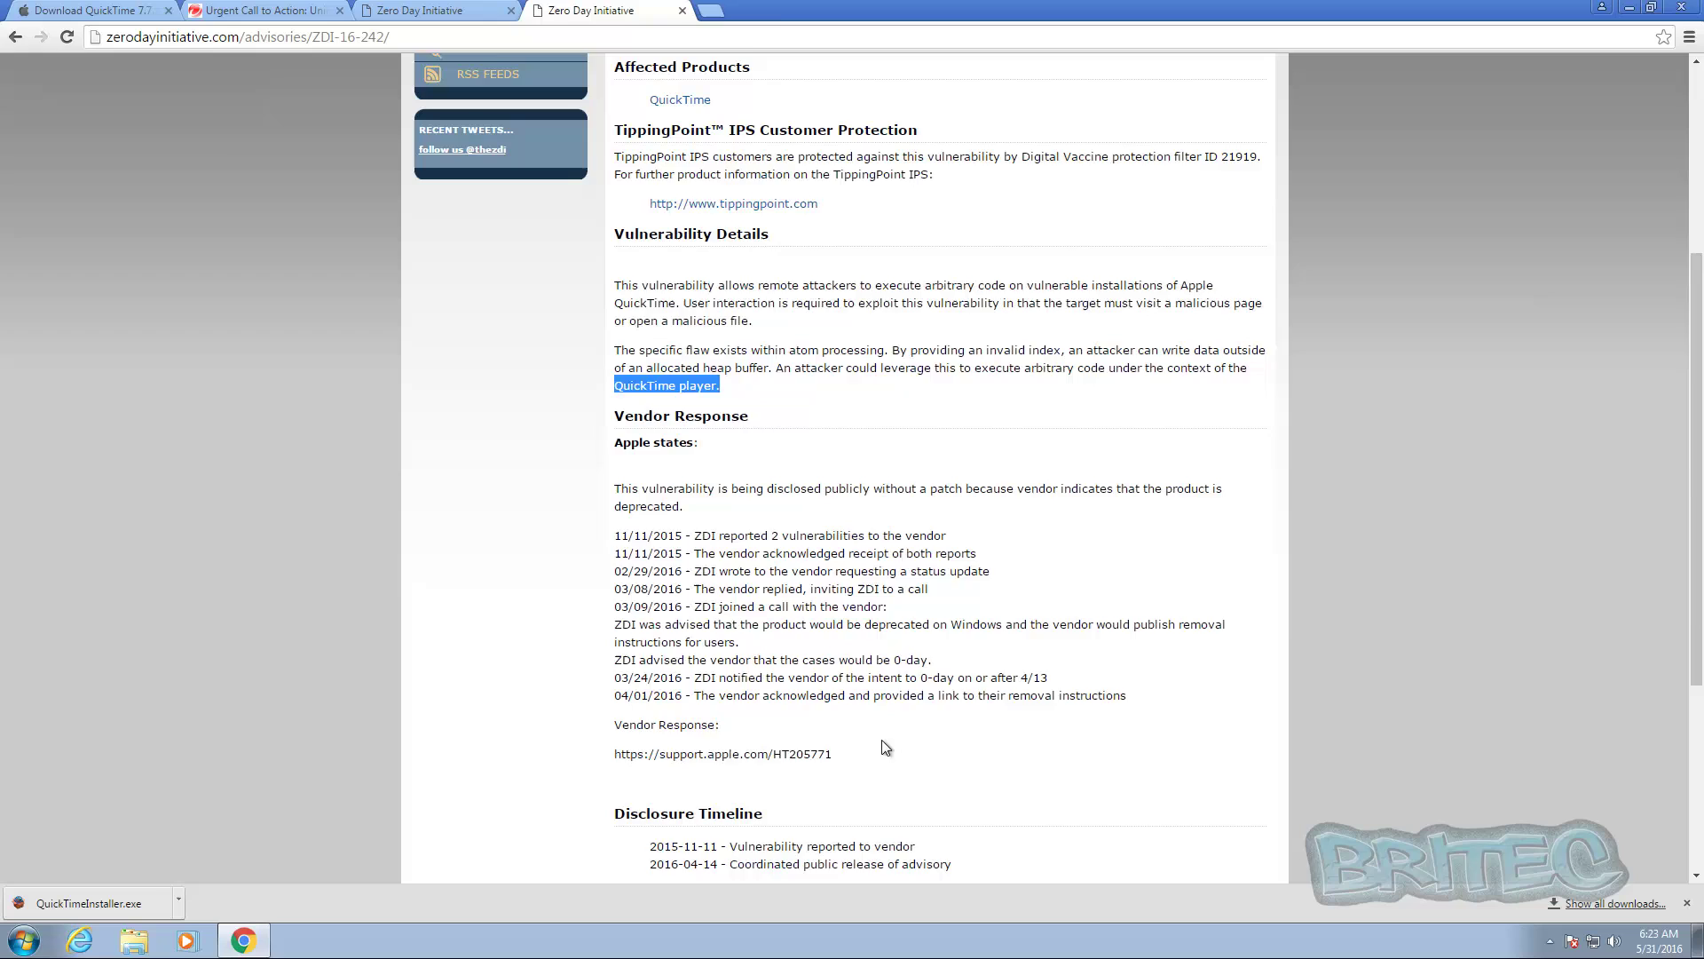
scroll(885, 748, up, 4)
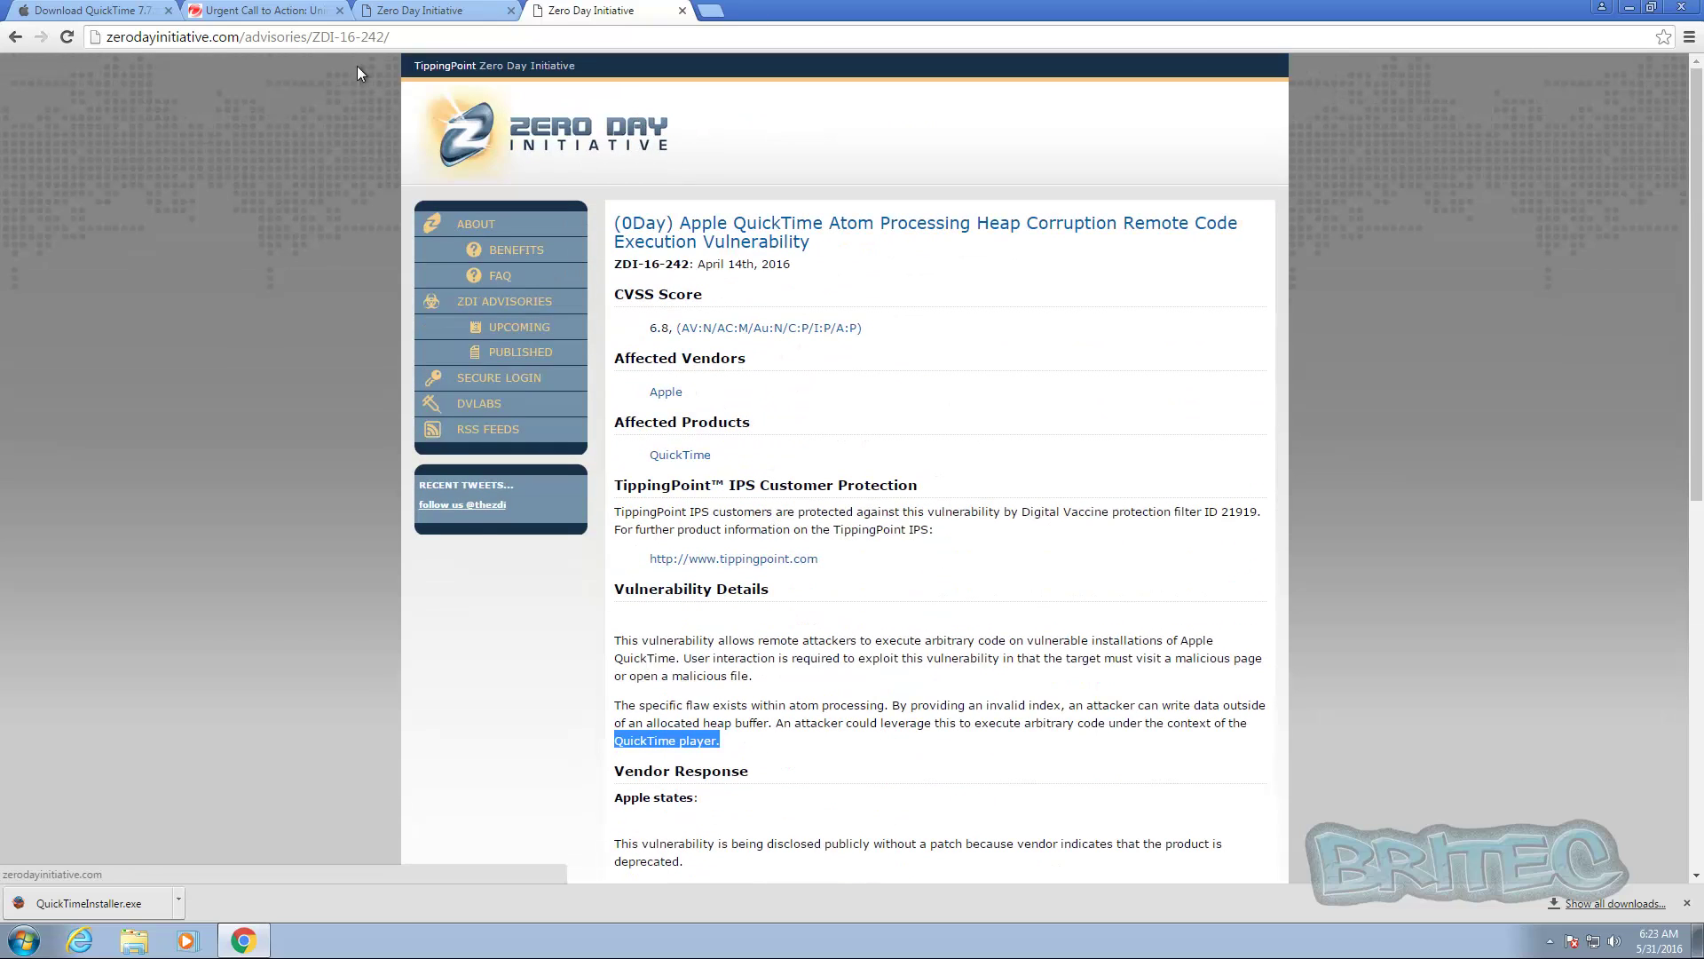
Go back to the Trend Micro article and scroll through it
click(320, 11)
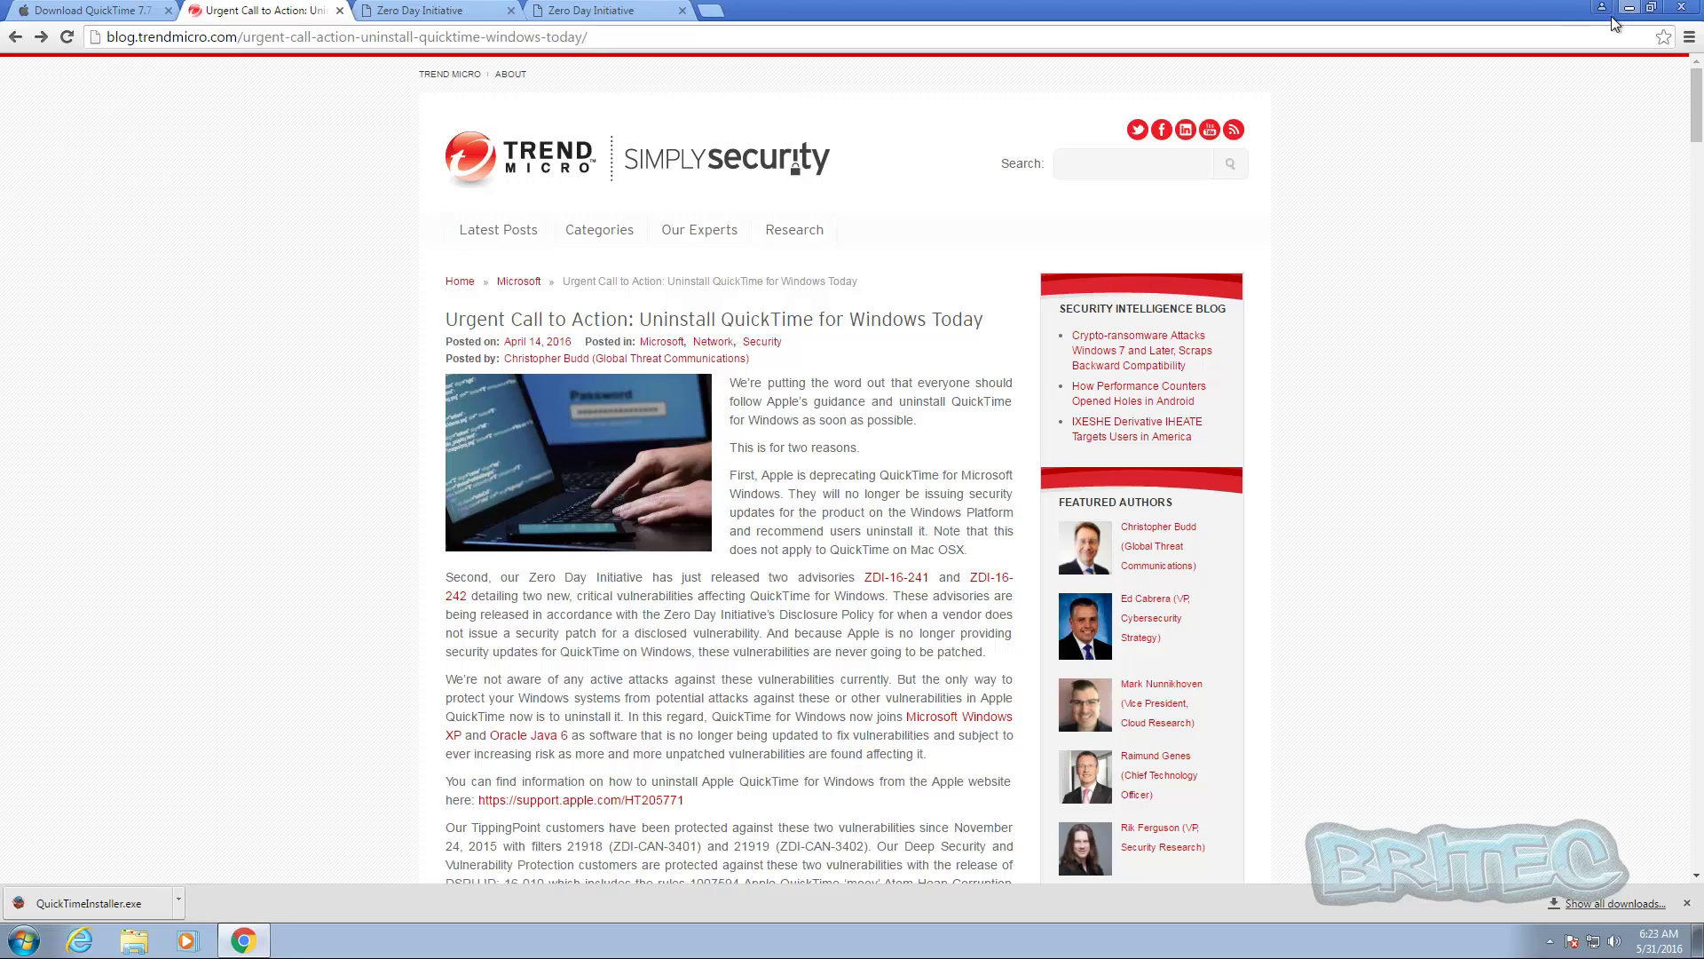
scroll(834, 517, down, 5)
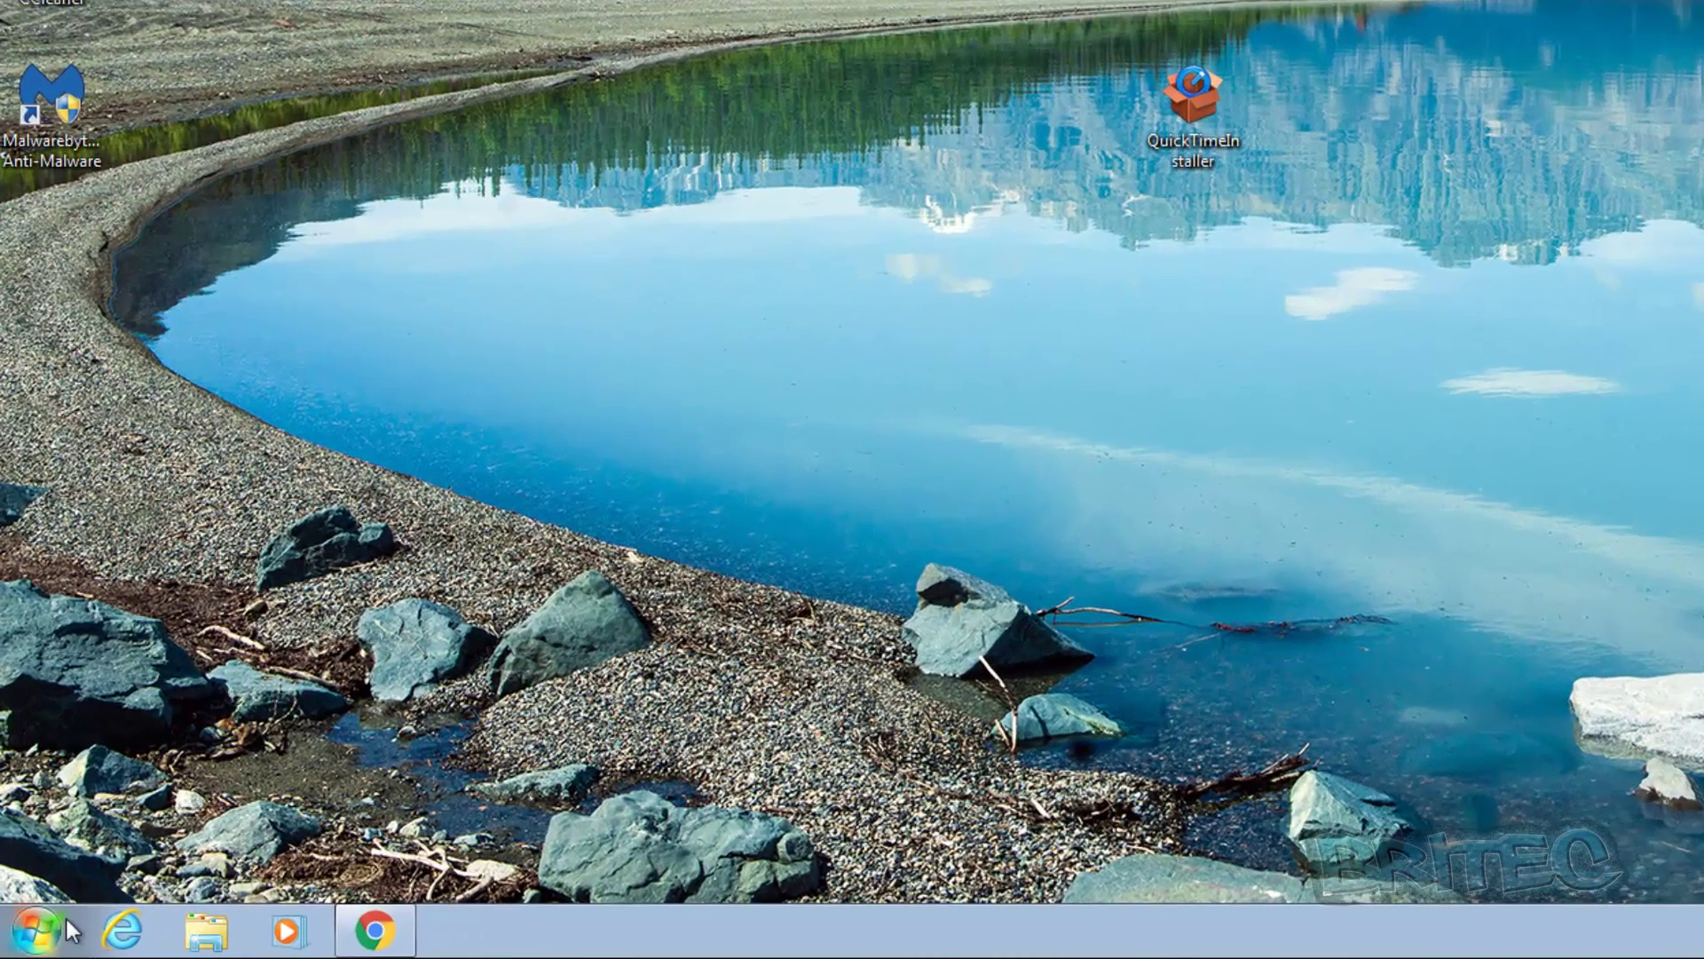
Remove QuickTime 7 via Control Panel's Programs and Features, confirming the removal and UAC prompts
click(36, 930)
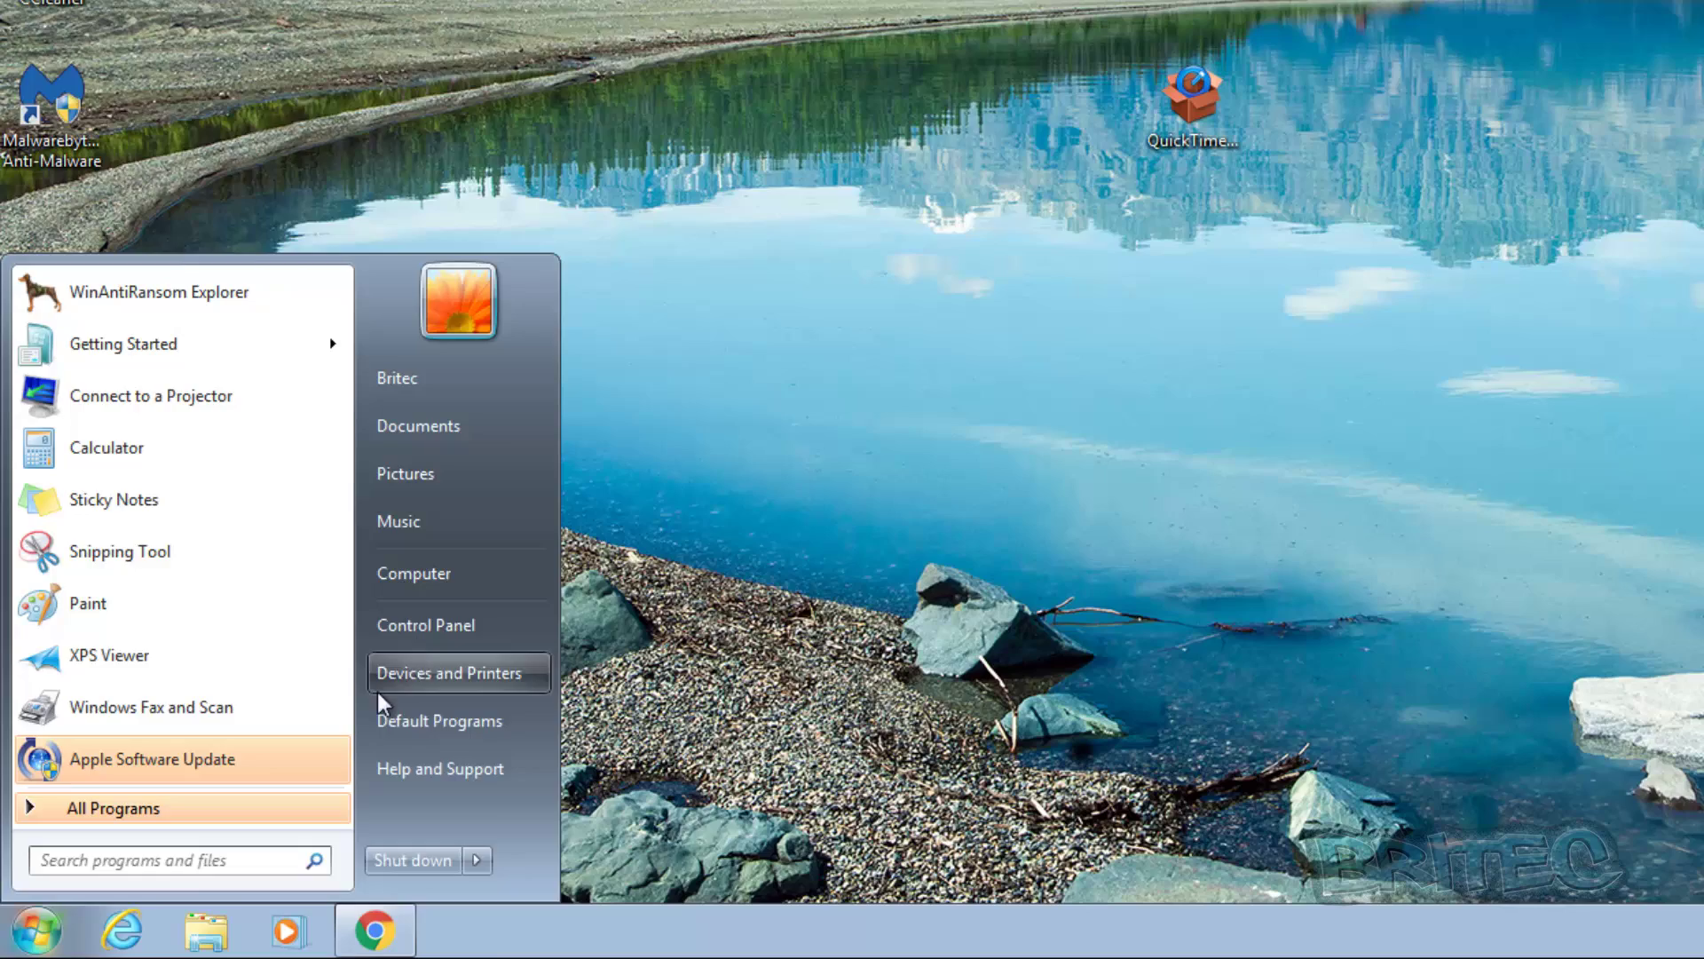
click(435, 629)
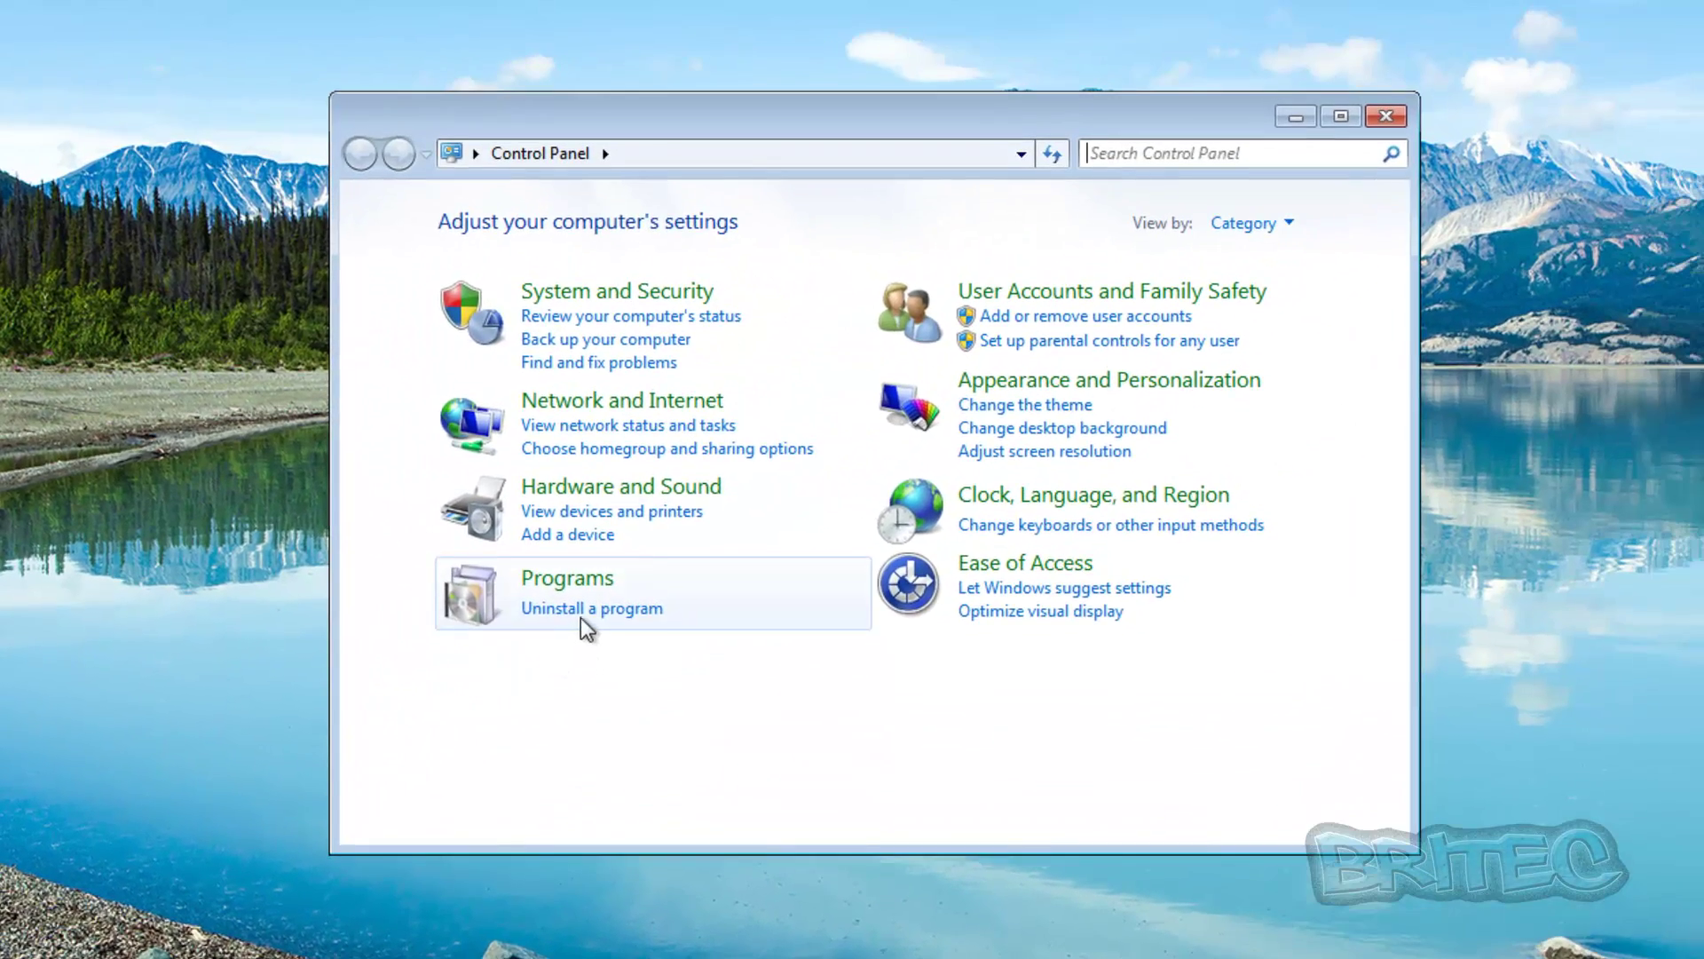
click(581, 614)
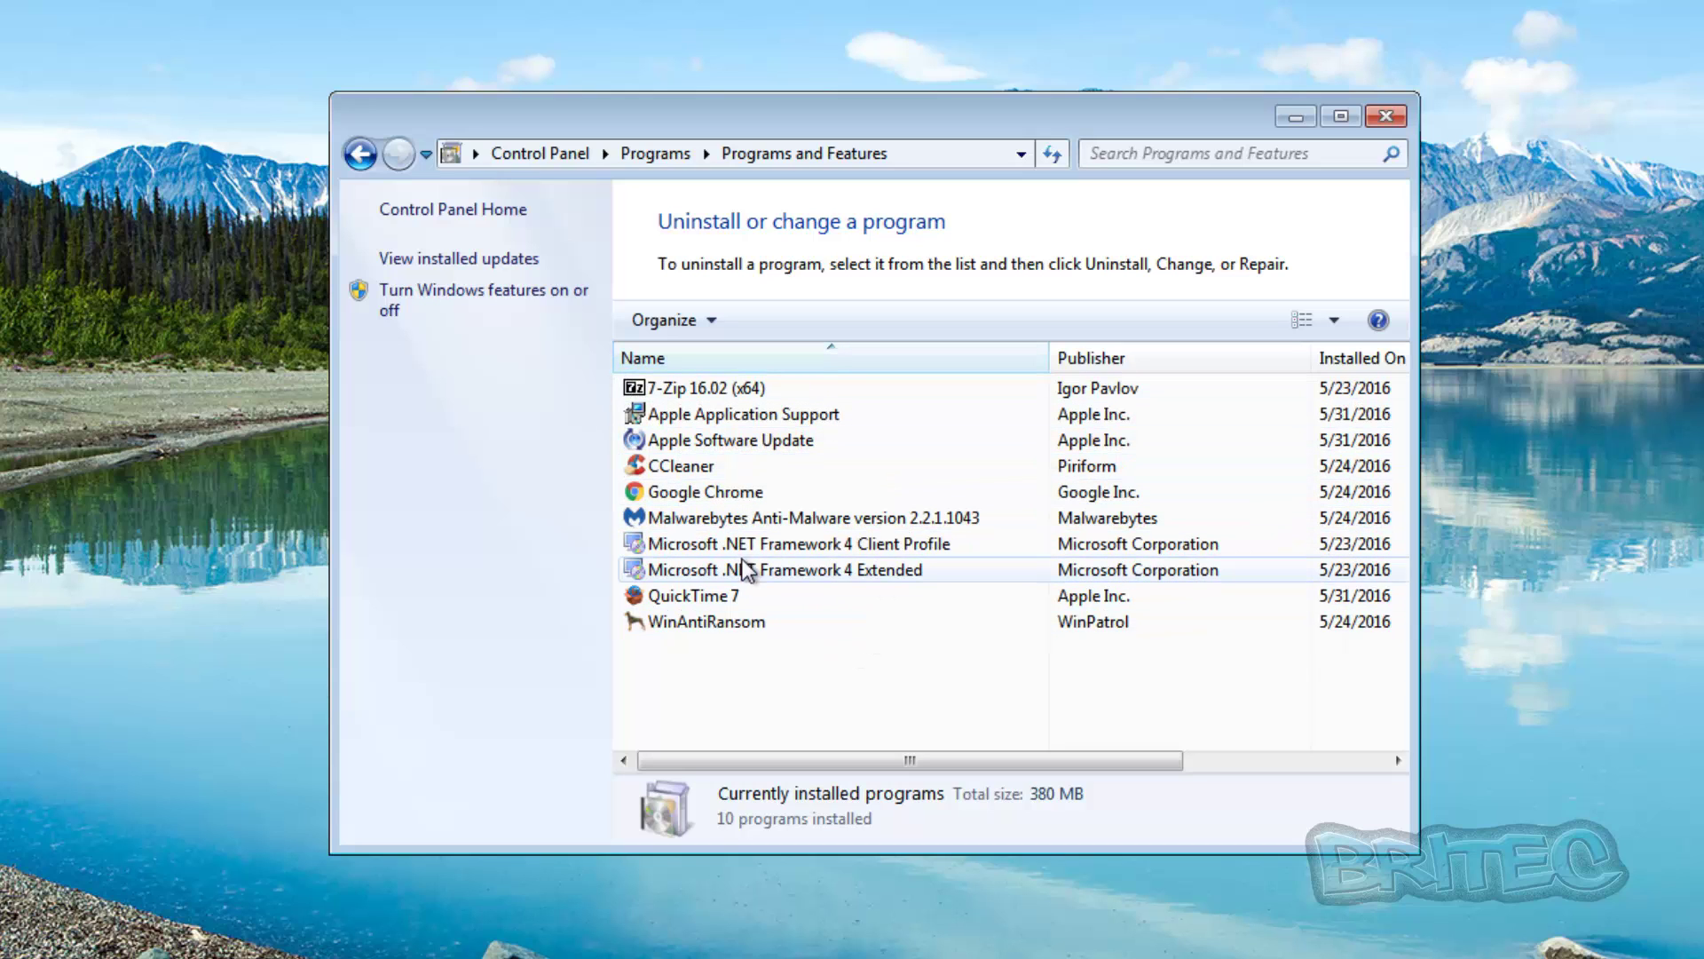
click(720, 601)
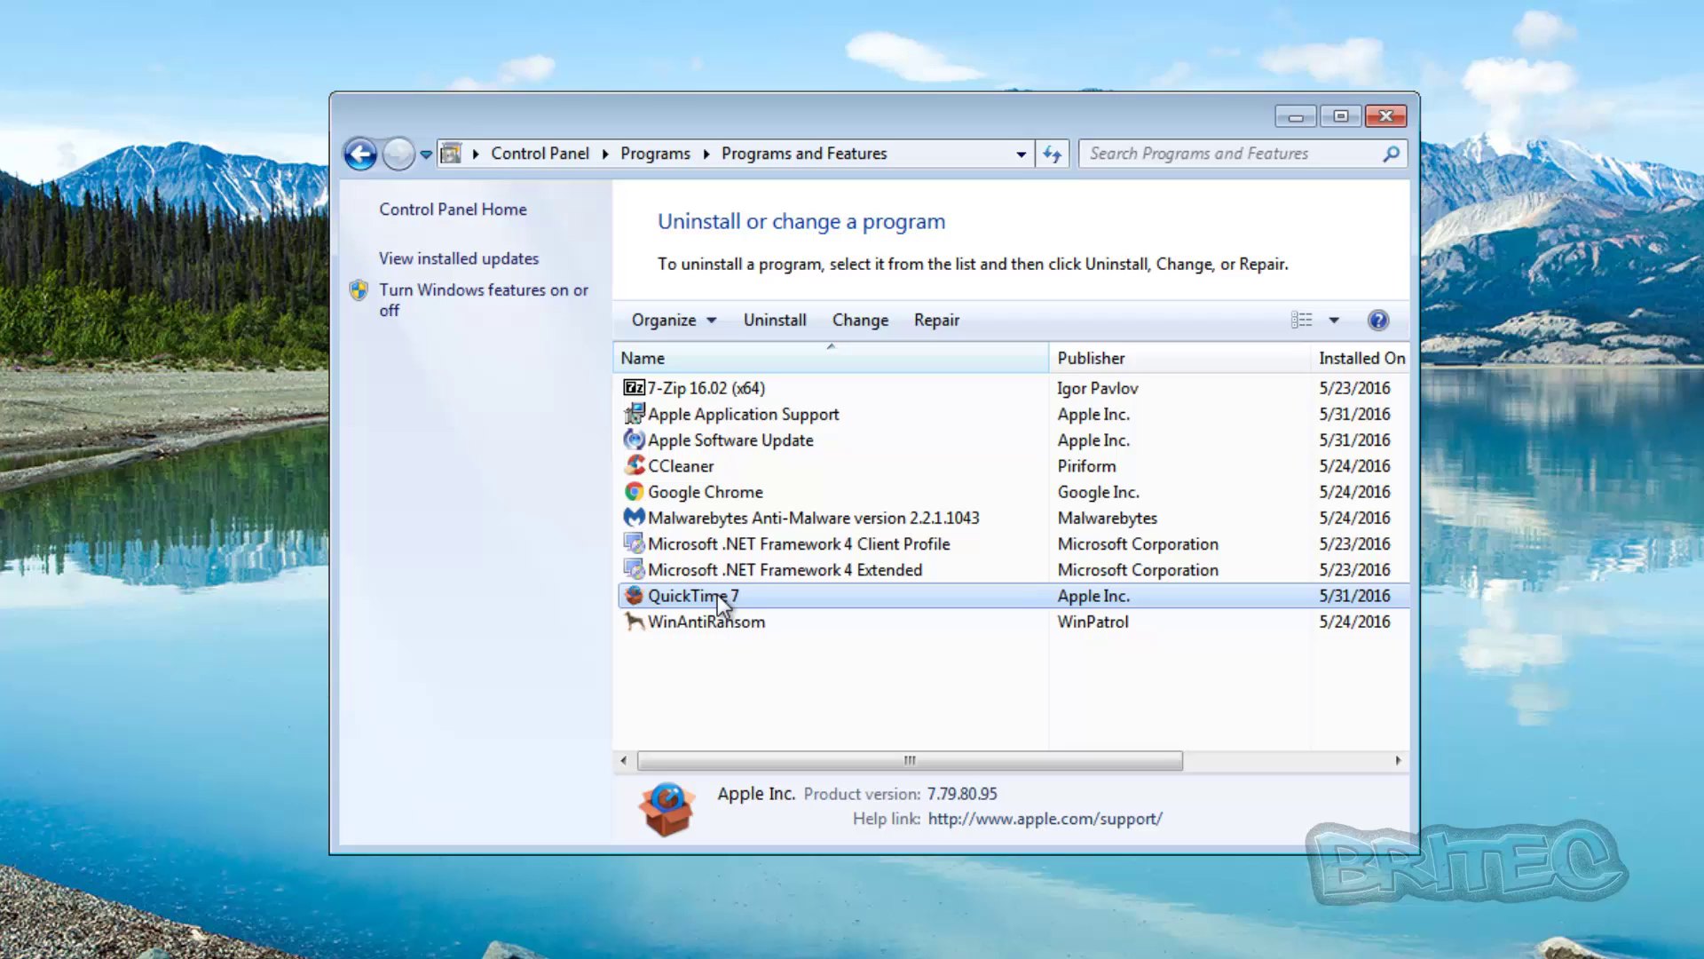
click(774, 331)
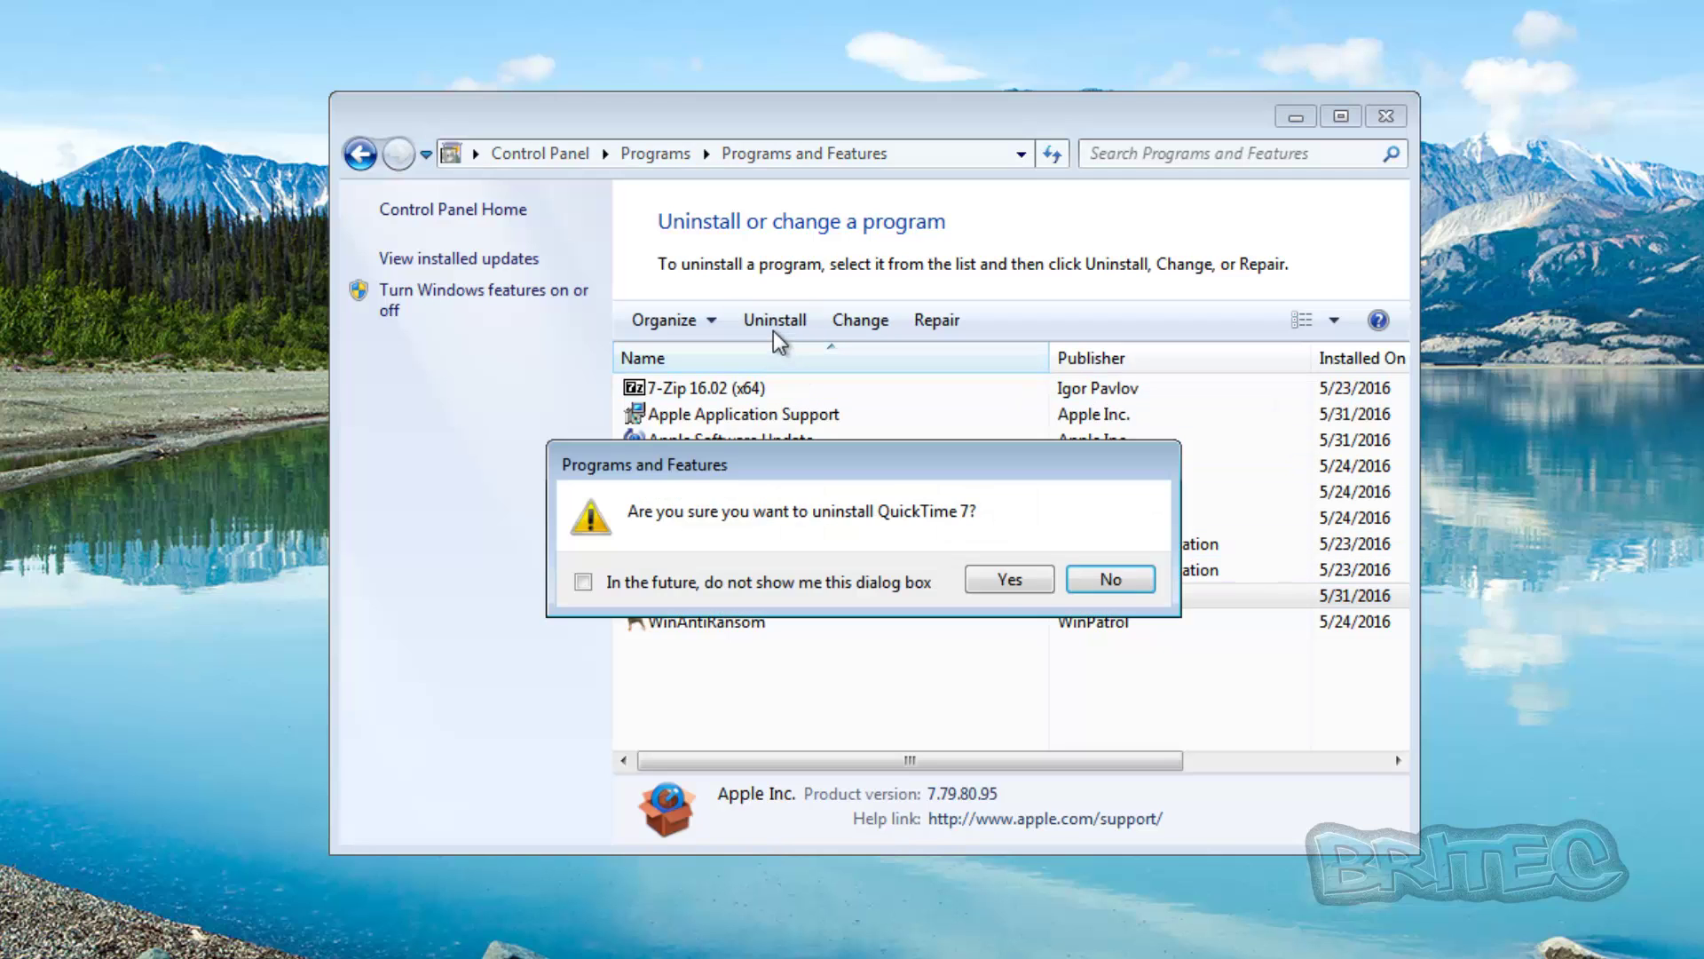
click(1000, 579)
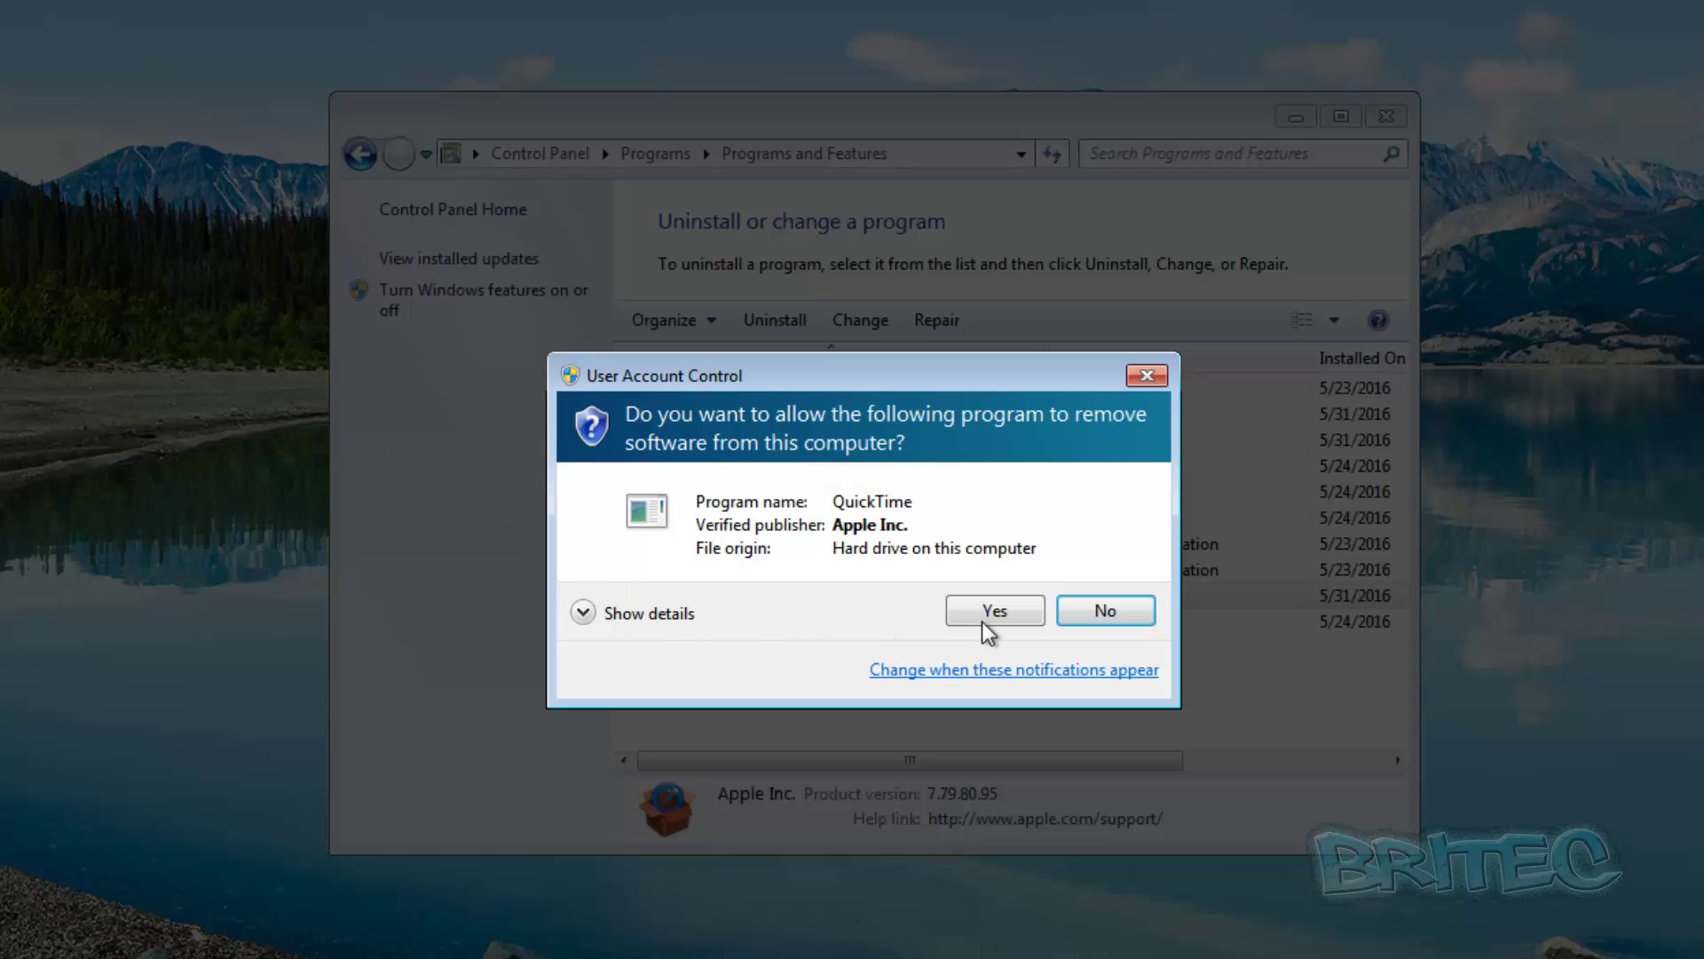
click(987, 613)
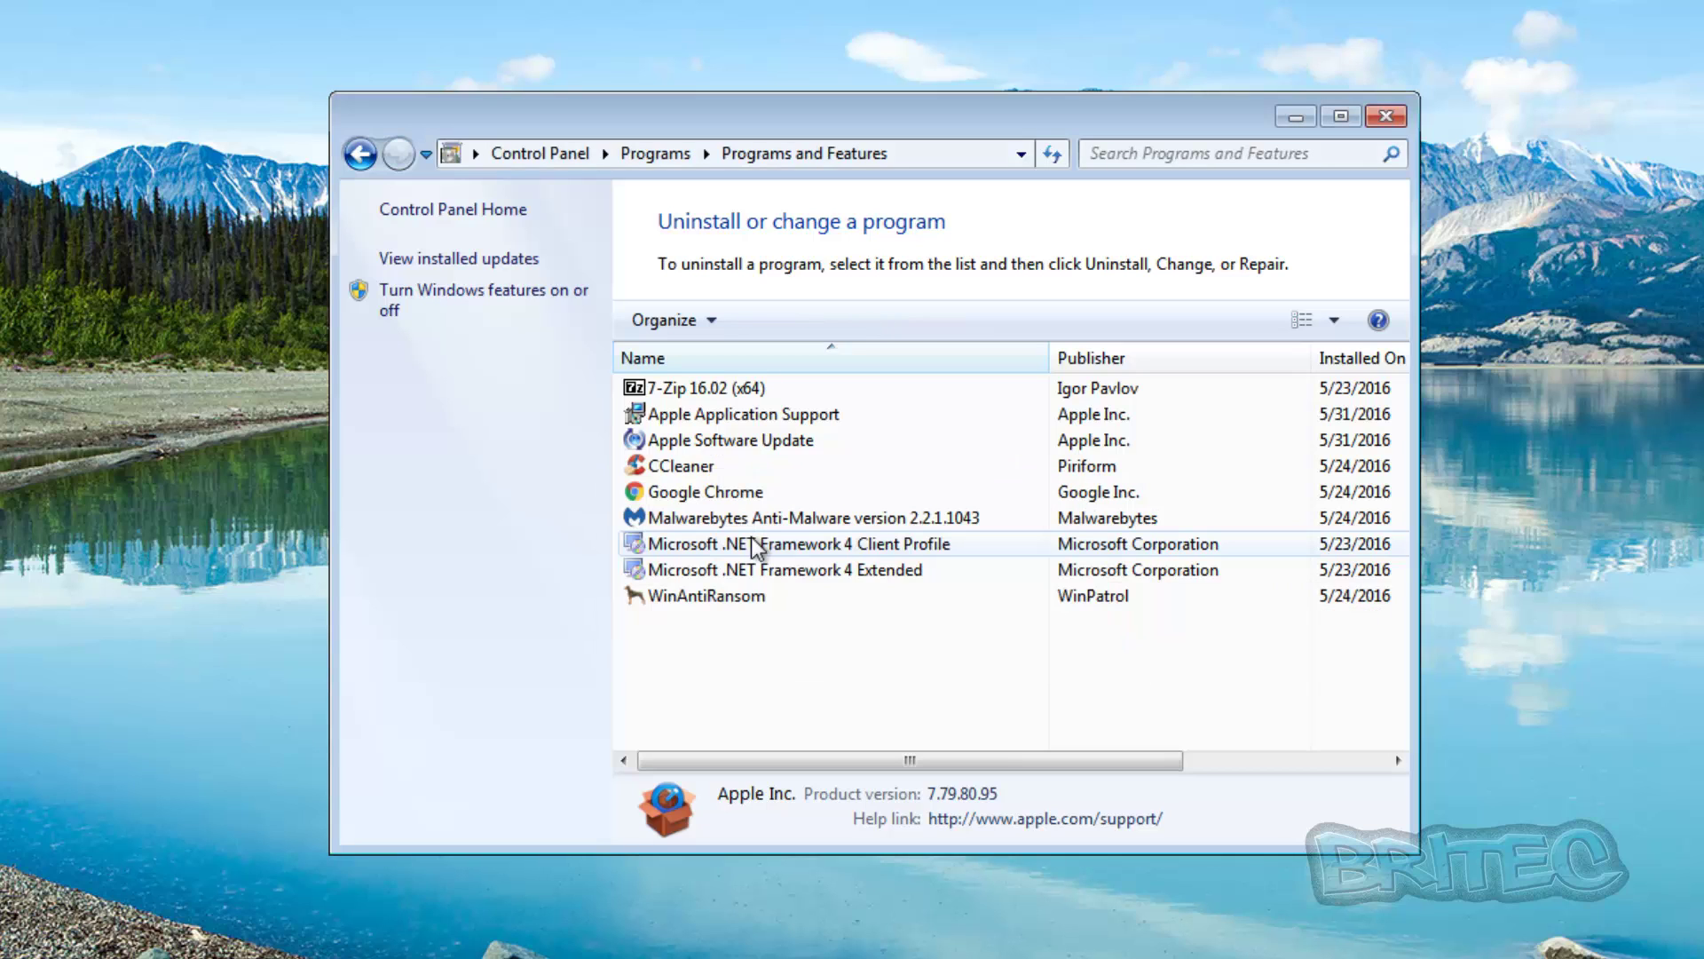
Uninstall Apple Software Update, confirming the removal and UAC prompts
click(687, 444)
click(775, 322)
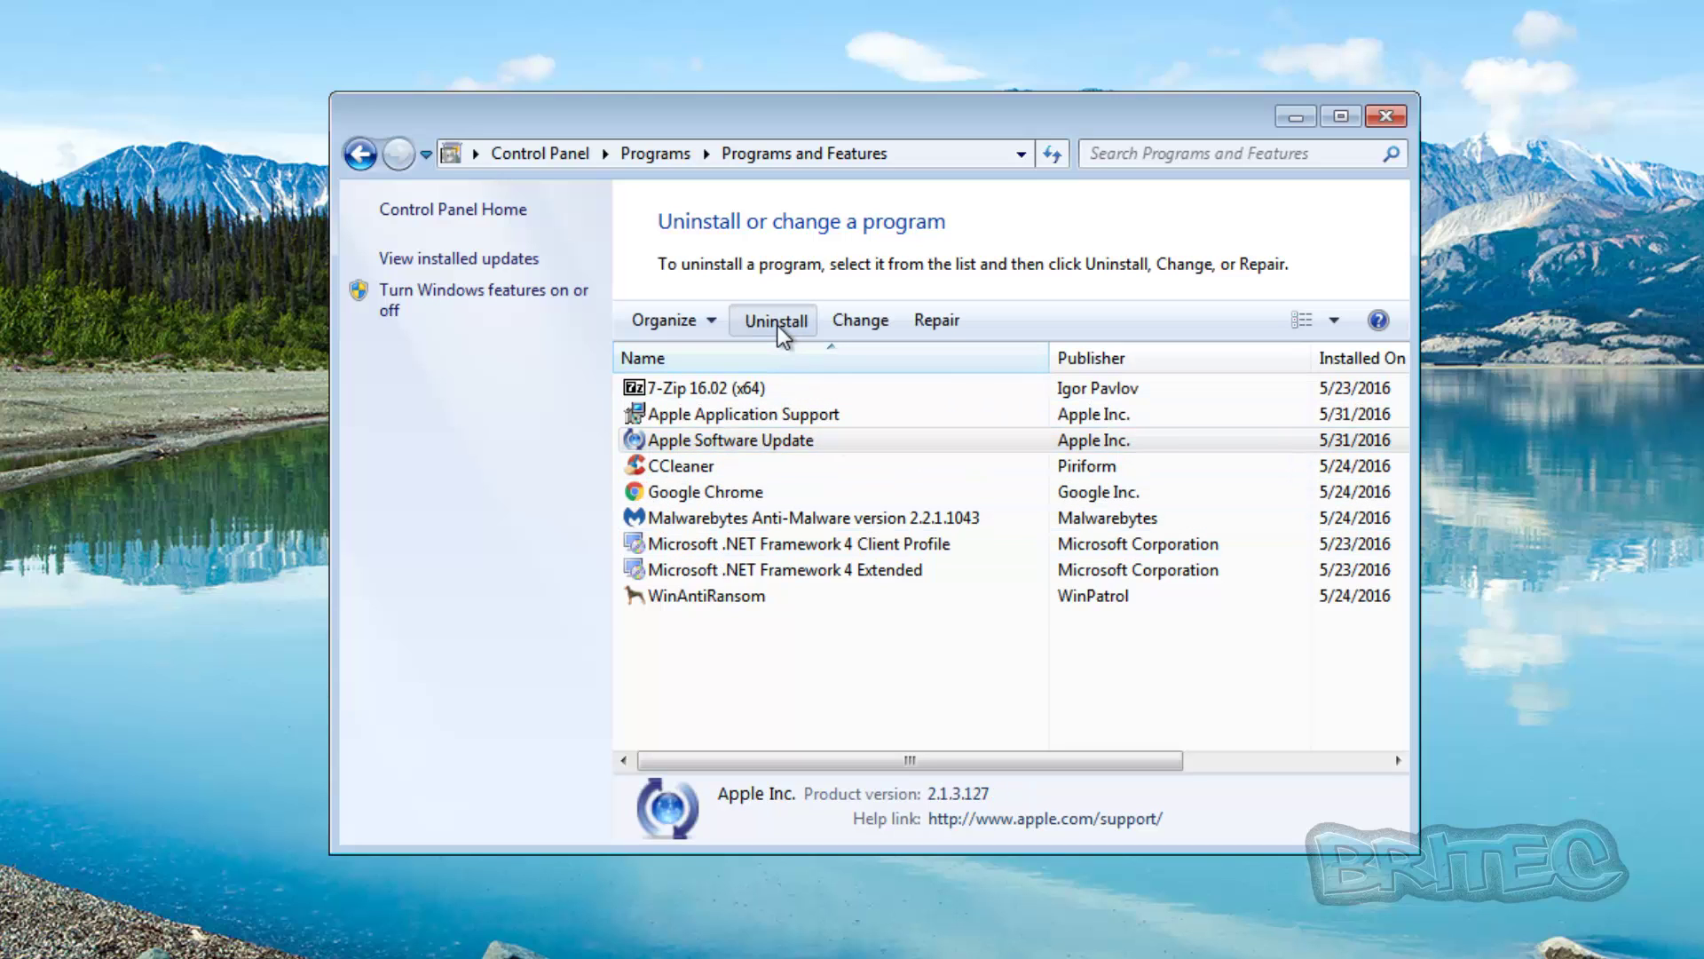
click(1010, 579)
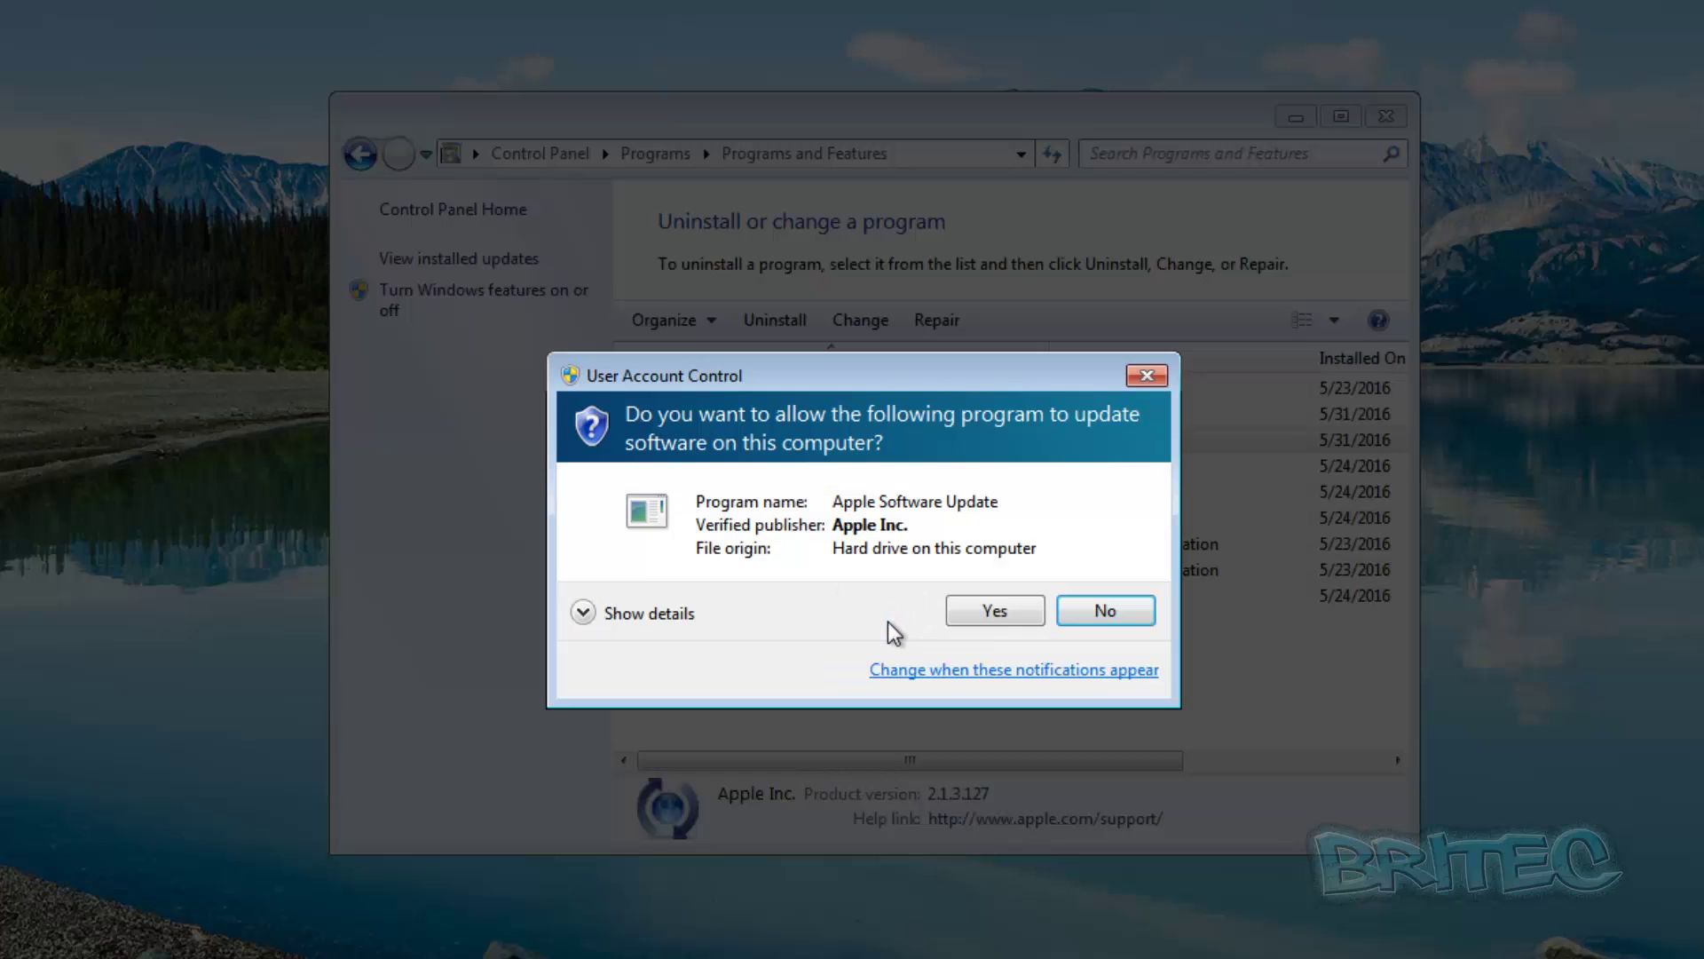
click(988, 619)
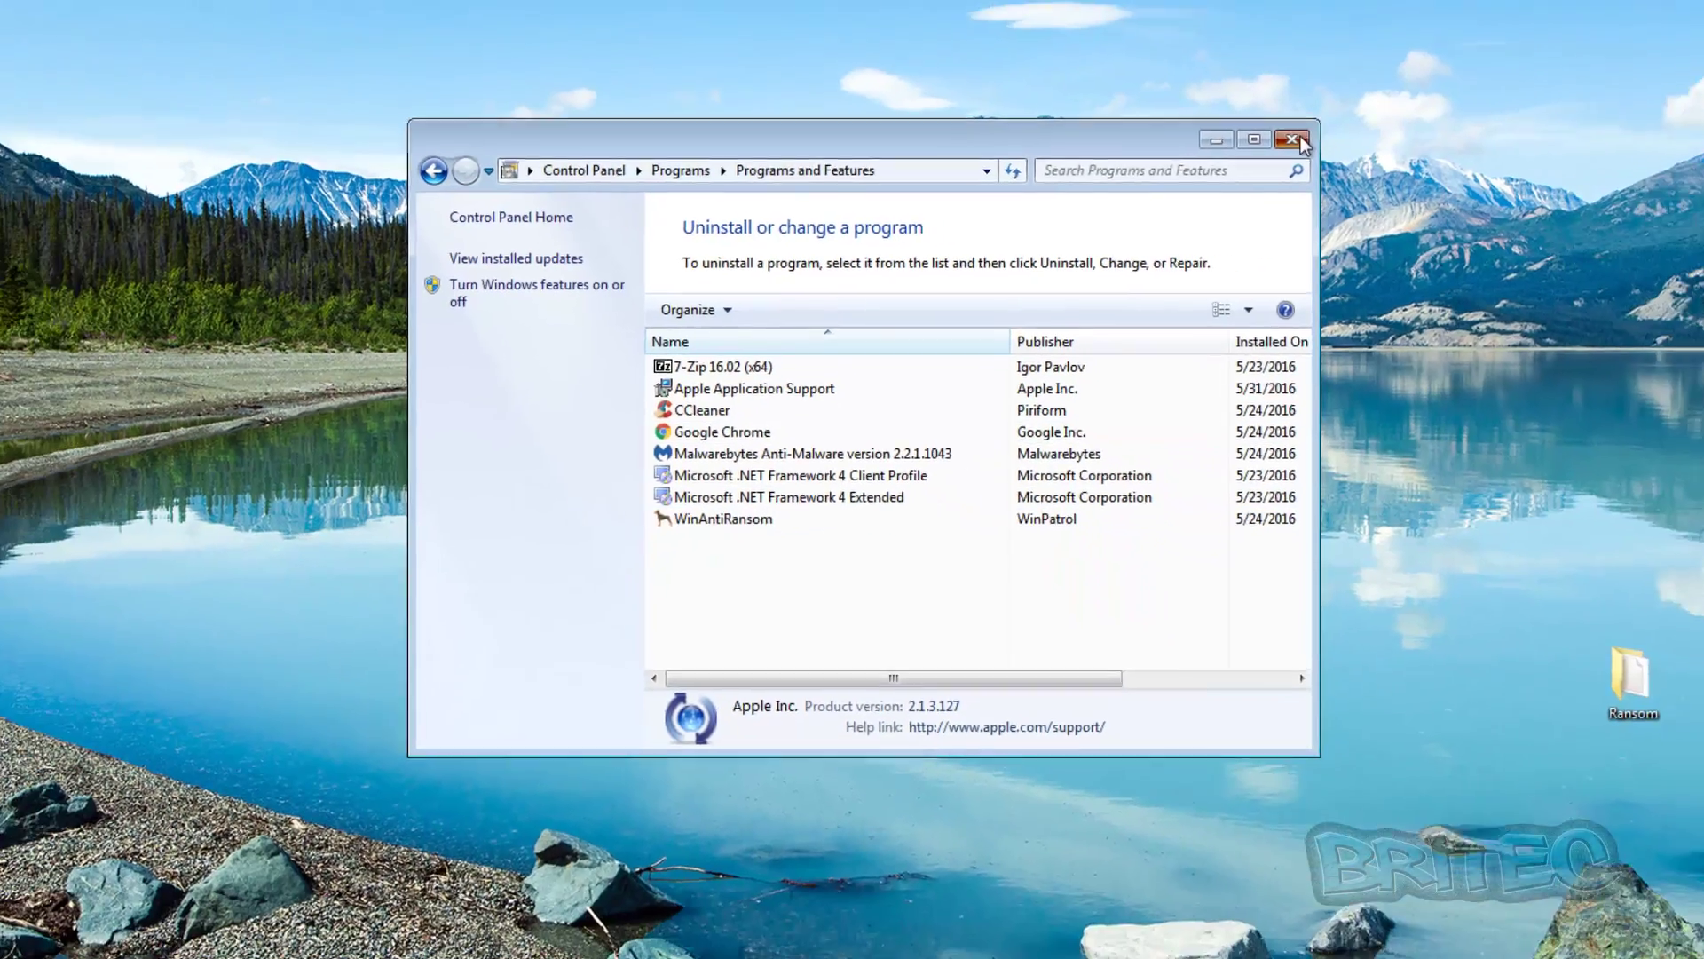
Close Programs and Features and return to Apple's QuickTime 7.7.9 download page in Chrome
click(1386, 116)
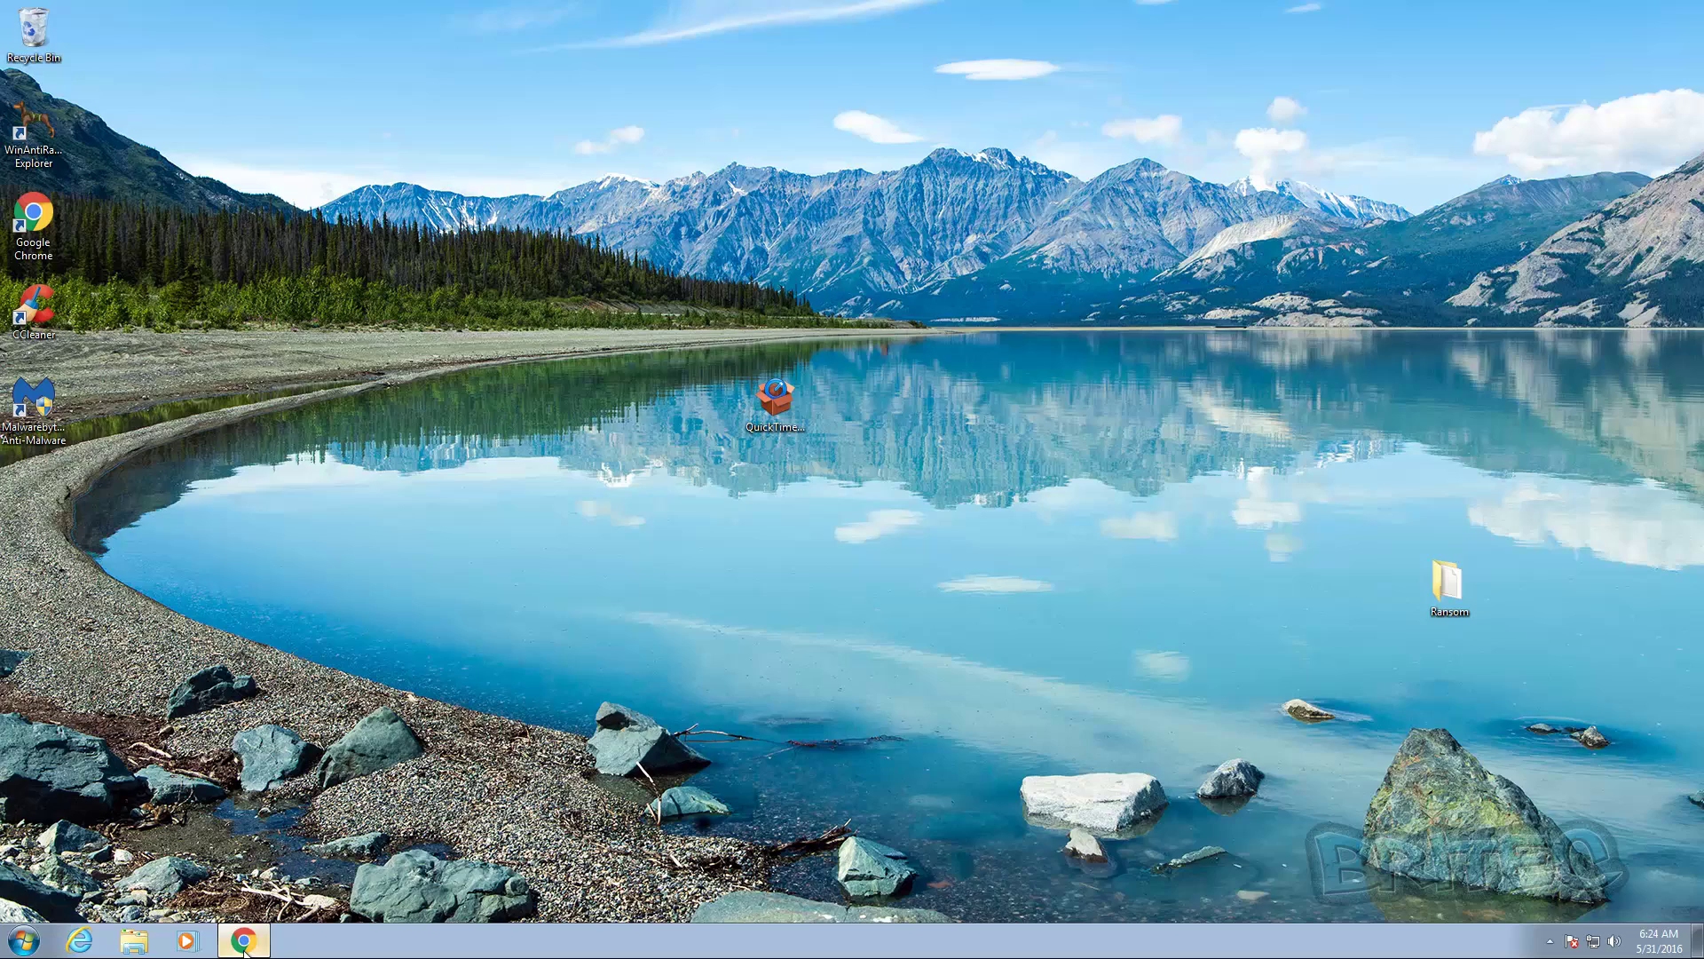
click(233, 948)
click(121, 19)
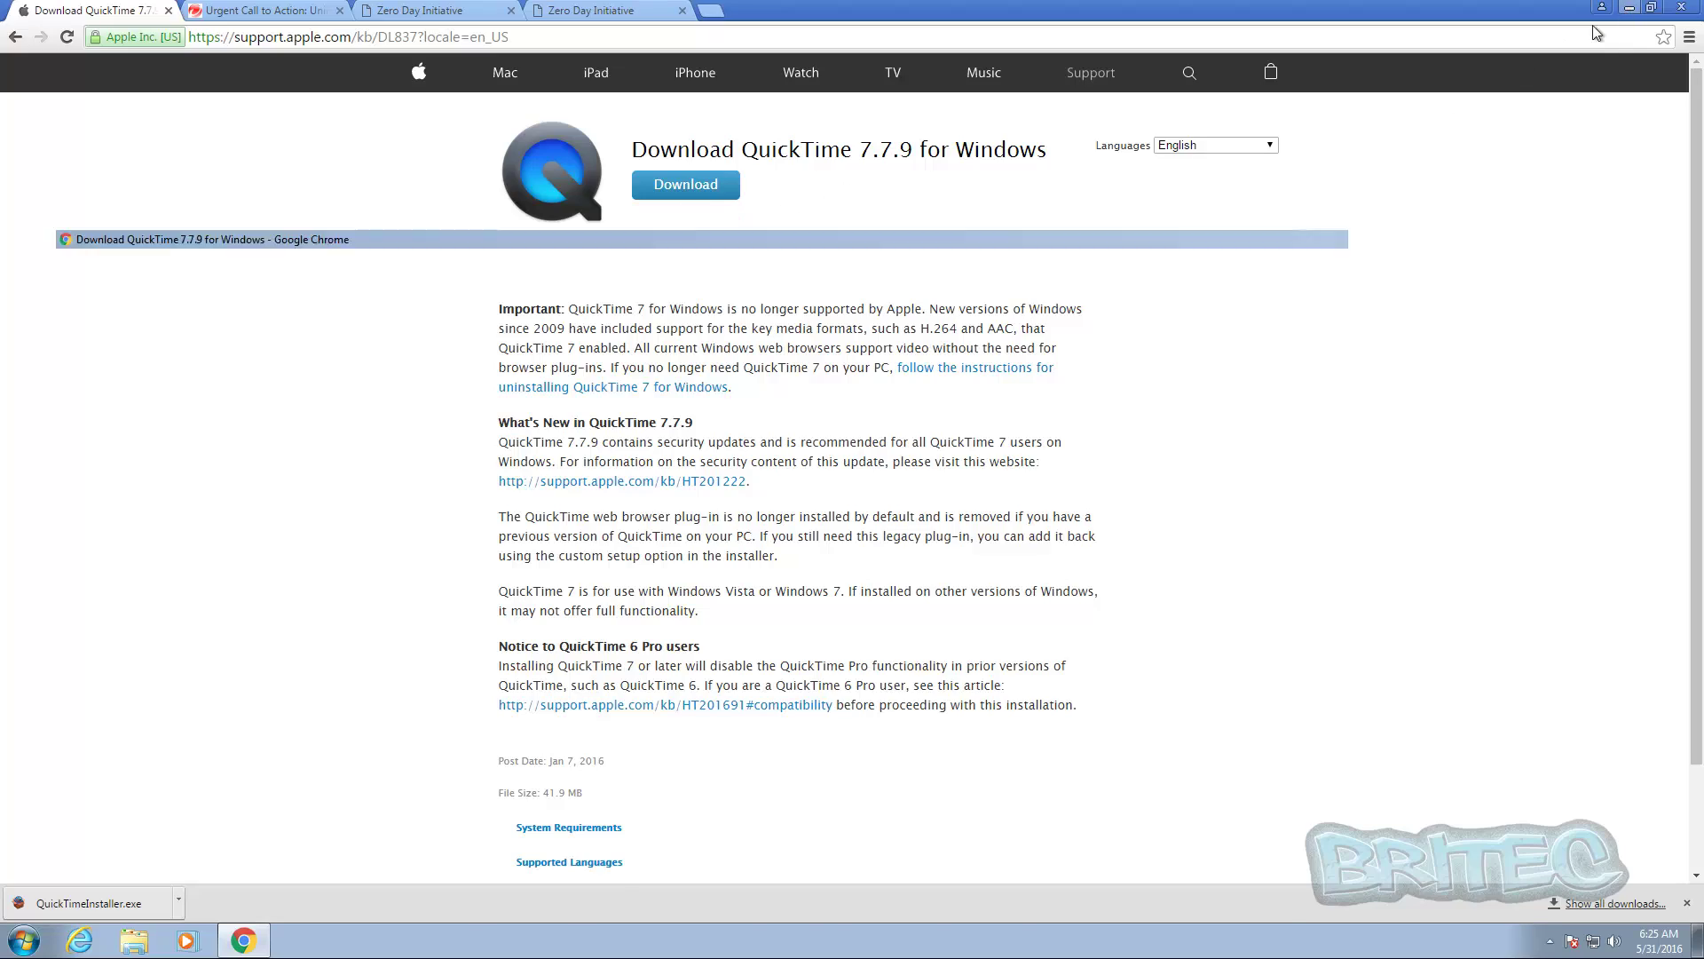
Launch the downloaded QuickTimeInstaller from the desktop and accept its licence agreement
click(1629, 8)
double_click(774, 402)
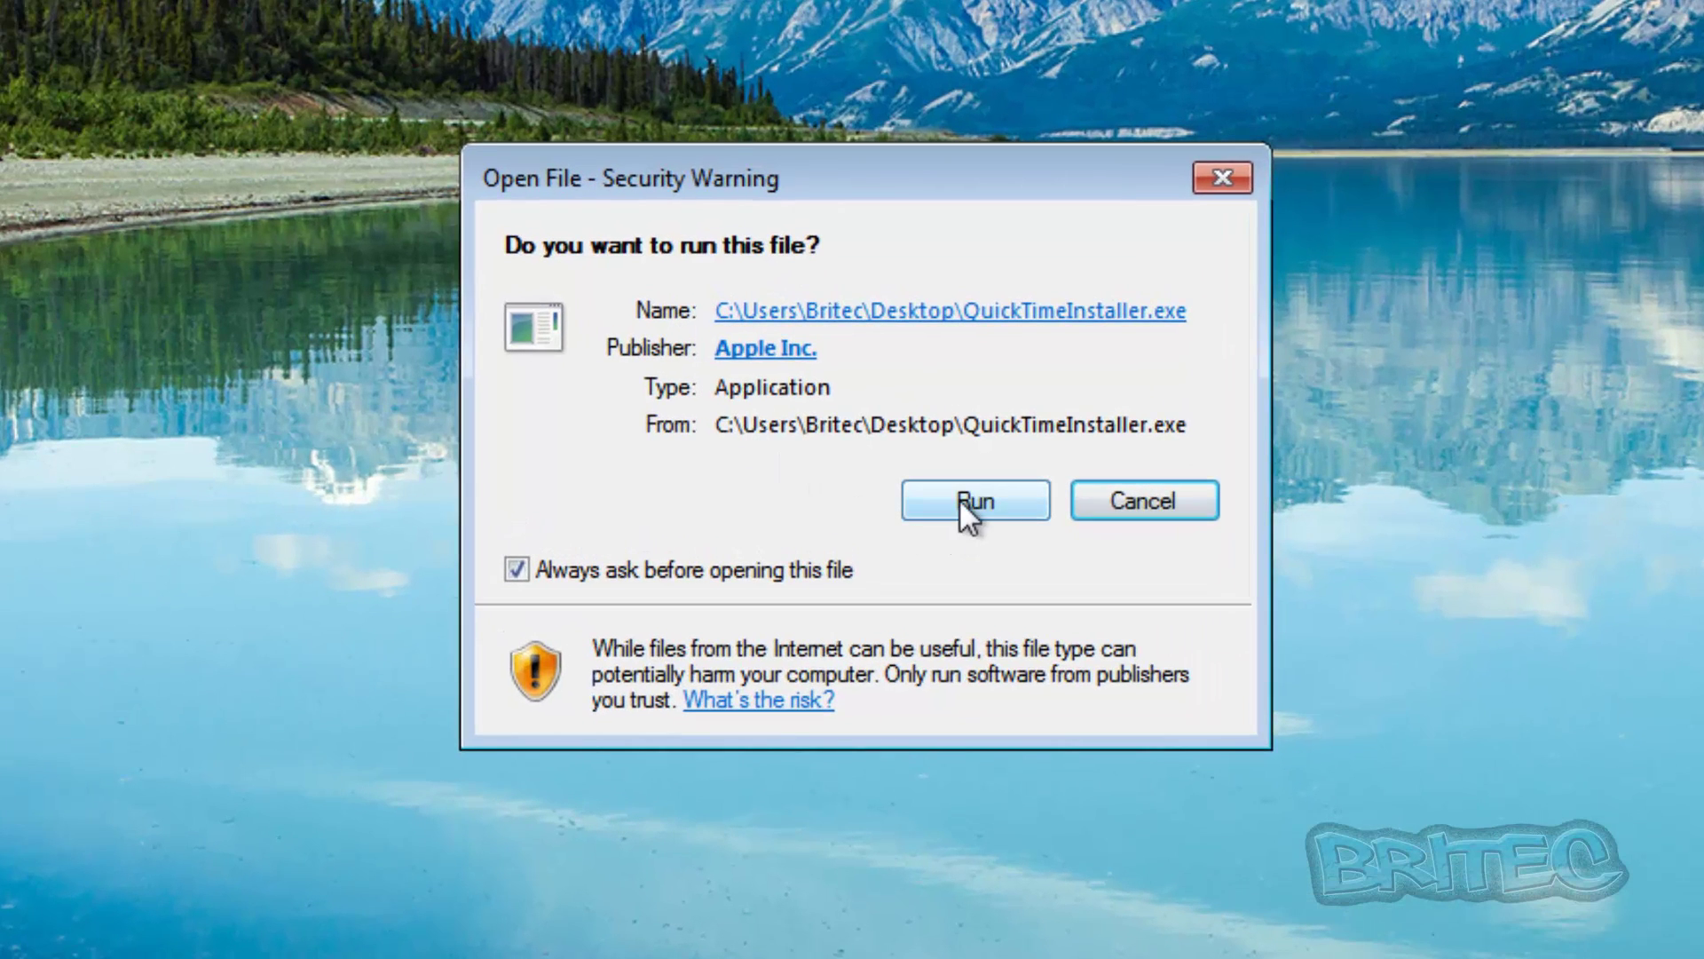
click(960, 500)
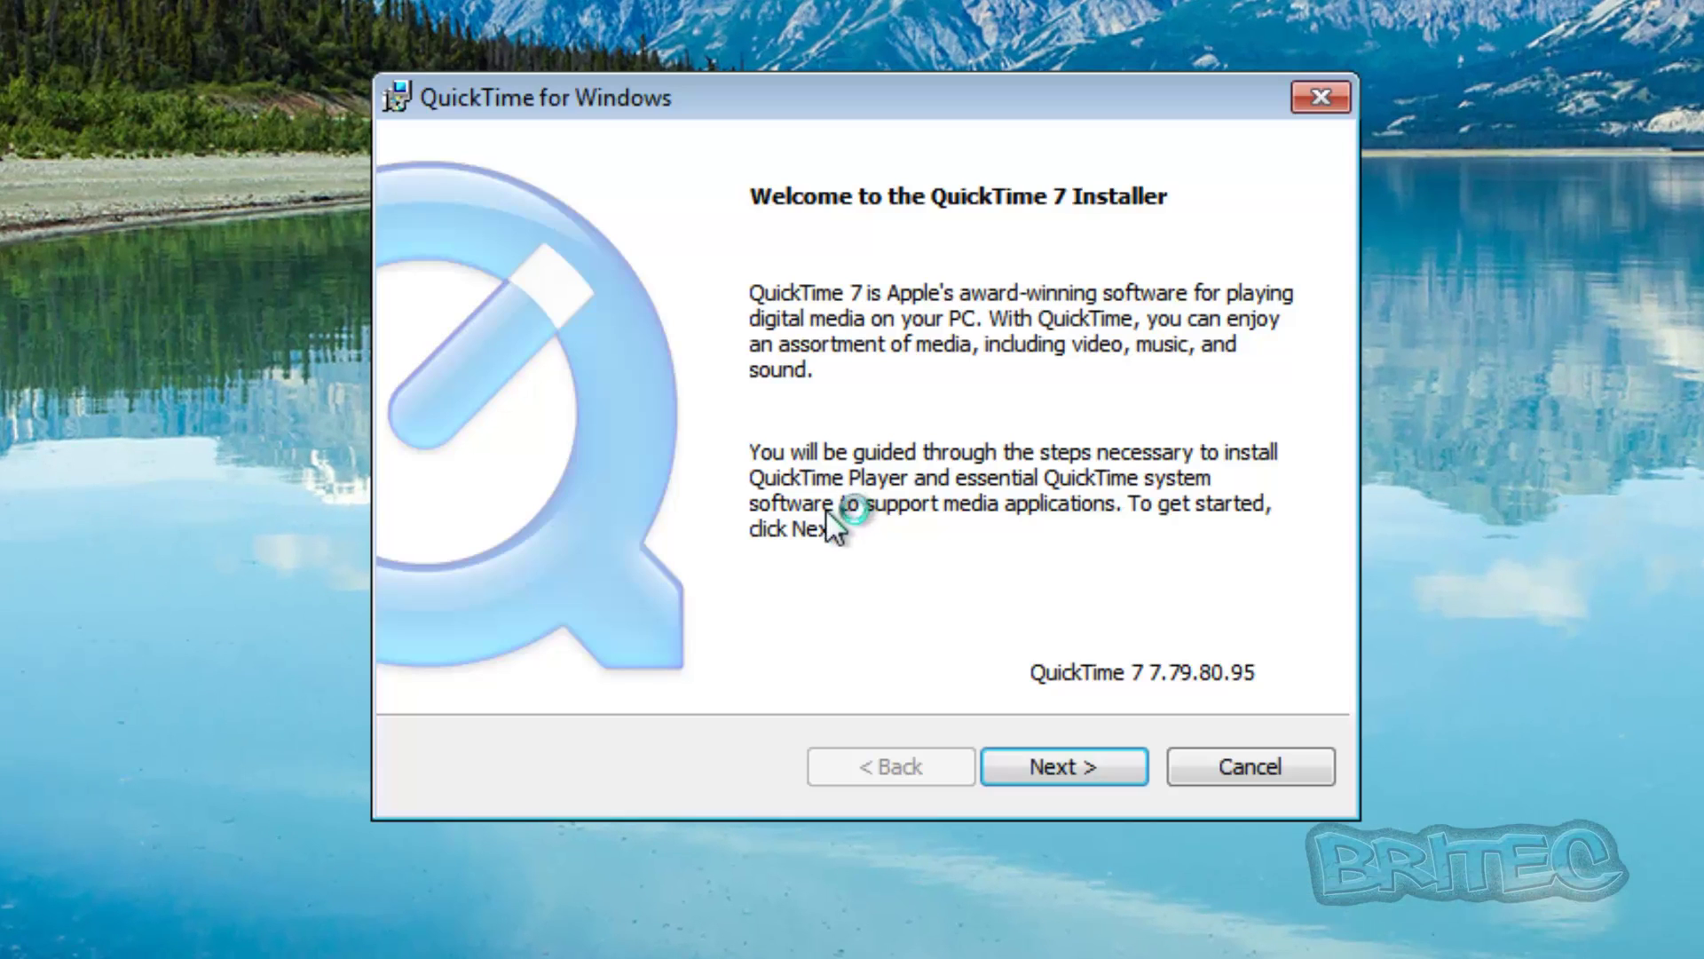
click(1063, 767)
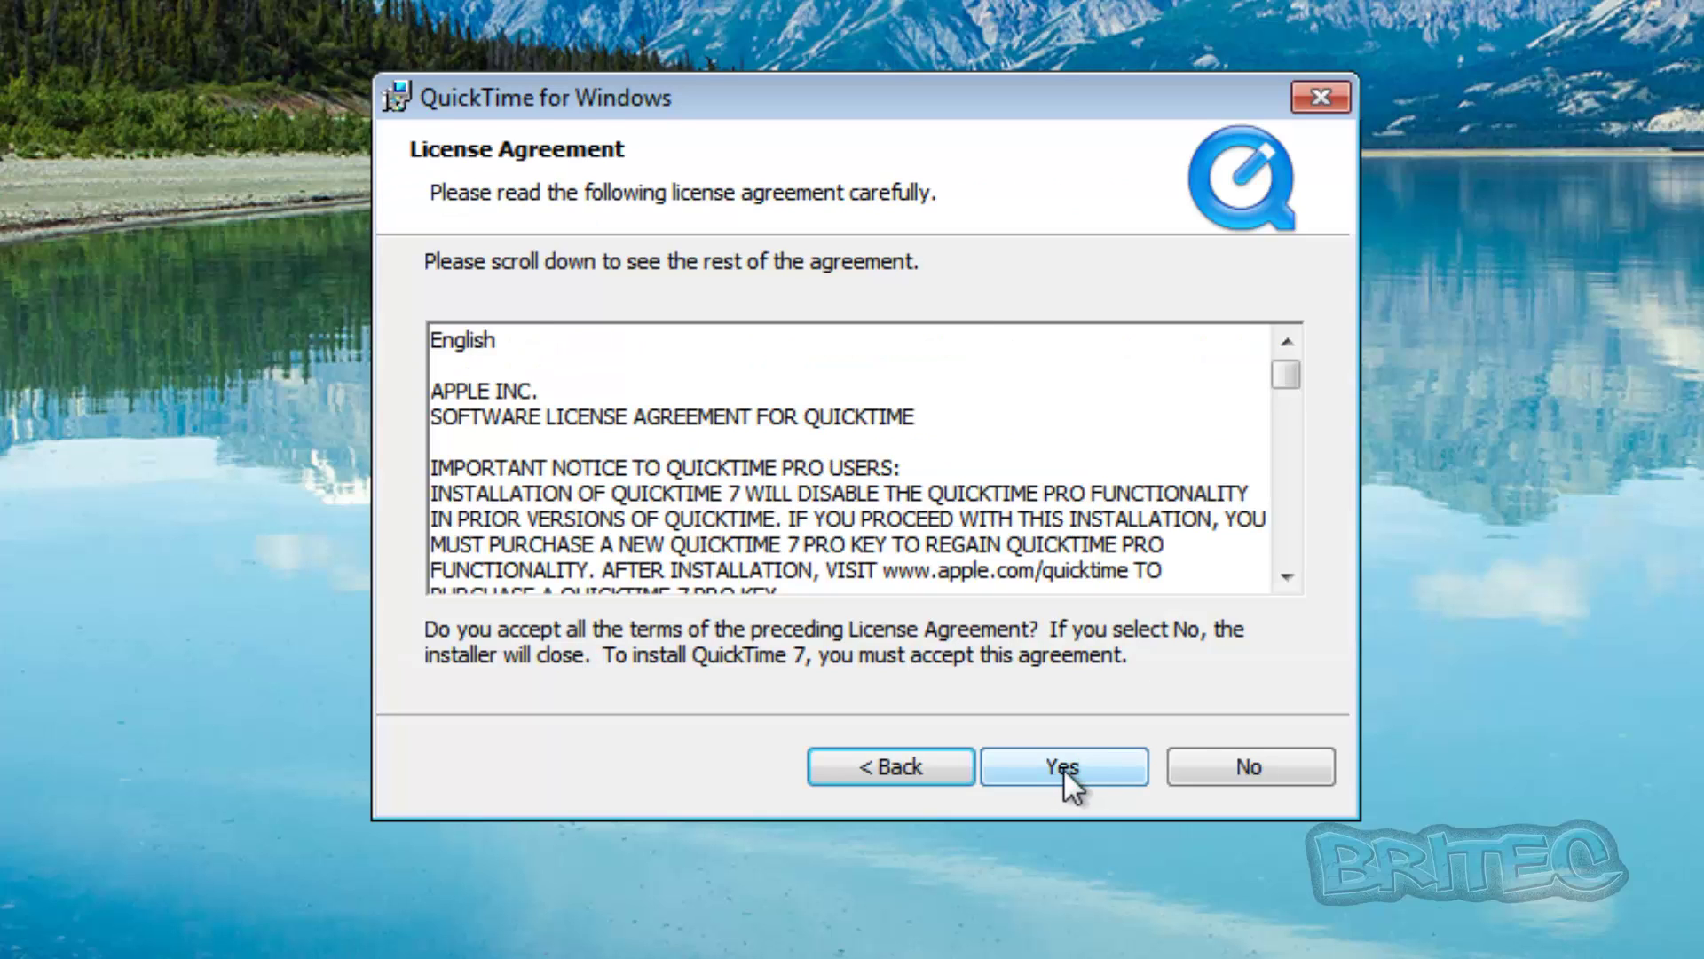
click(1064, 769)
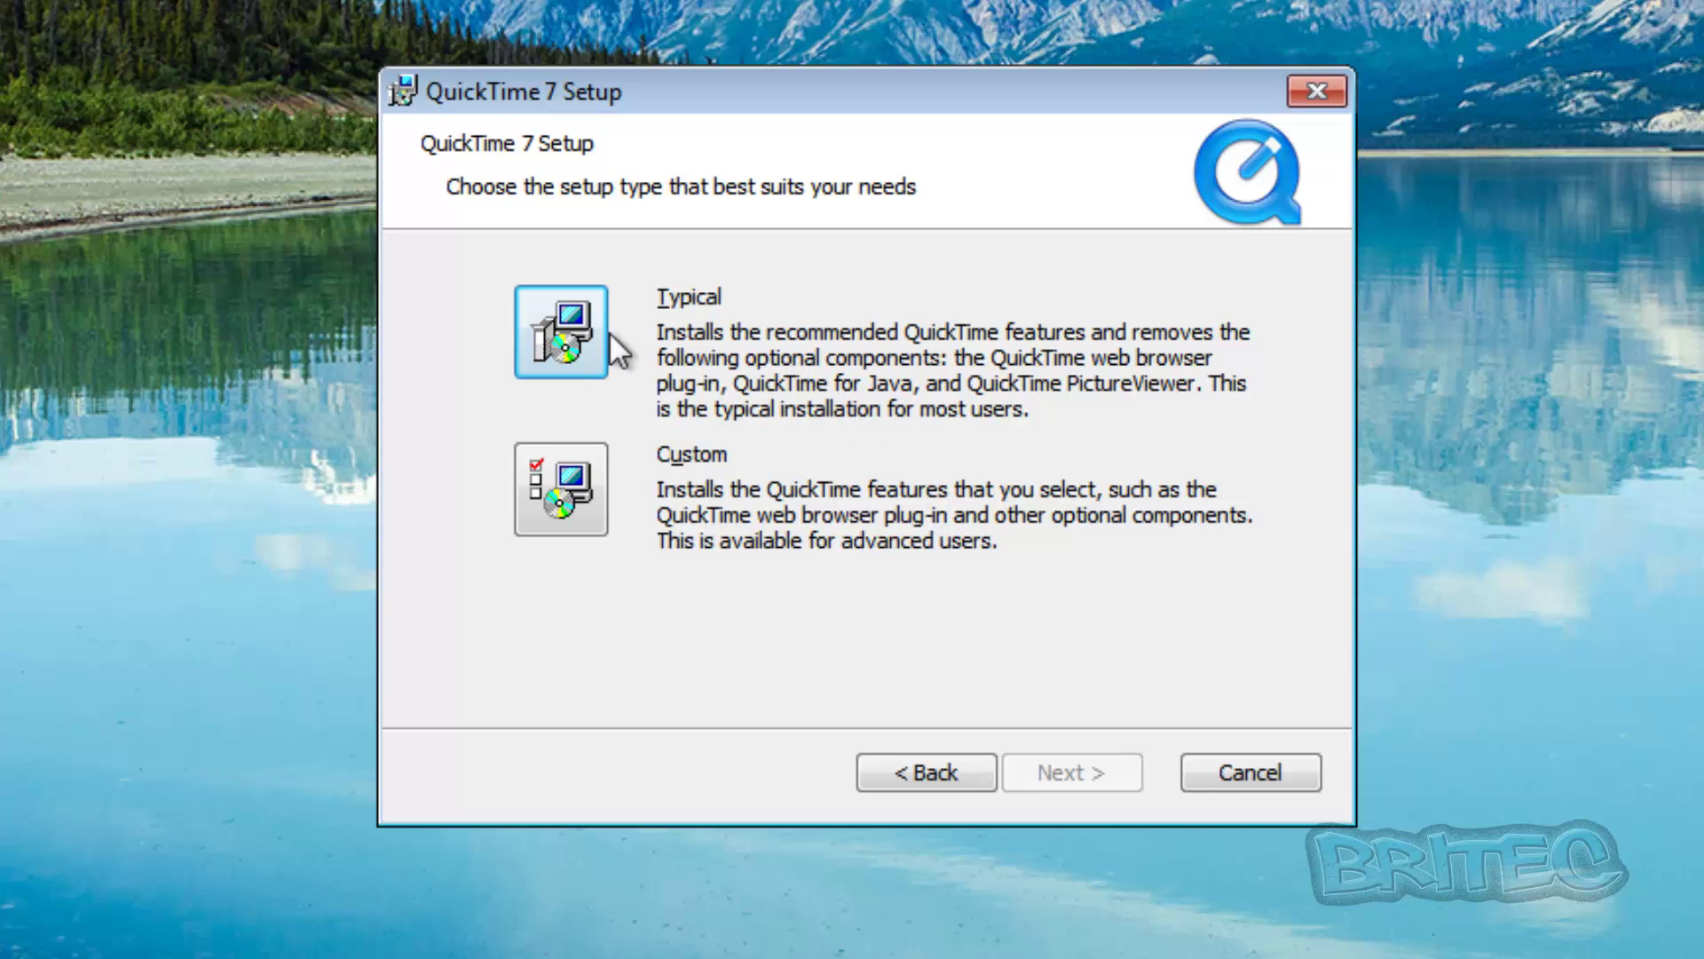
Choose Custom setup, keeping only QuickTime Essentials: Player, Web Plug-in, PictureViewer and Java unavailable
click(562, 497)
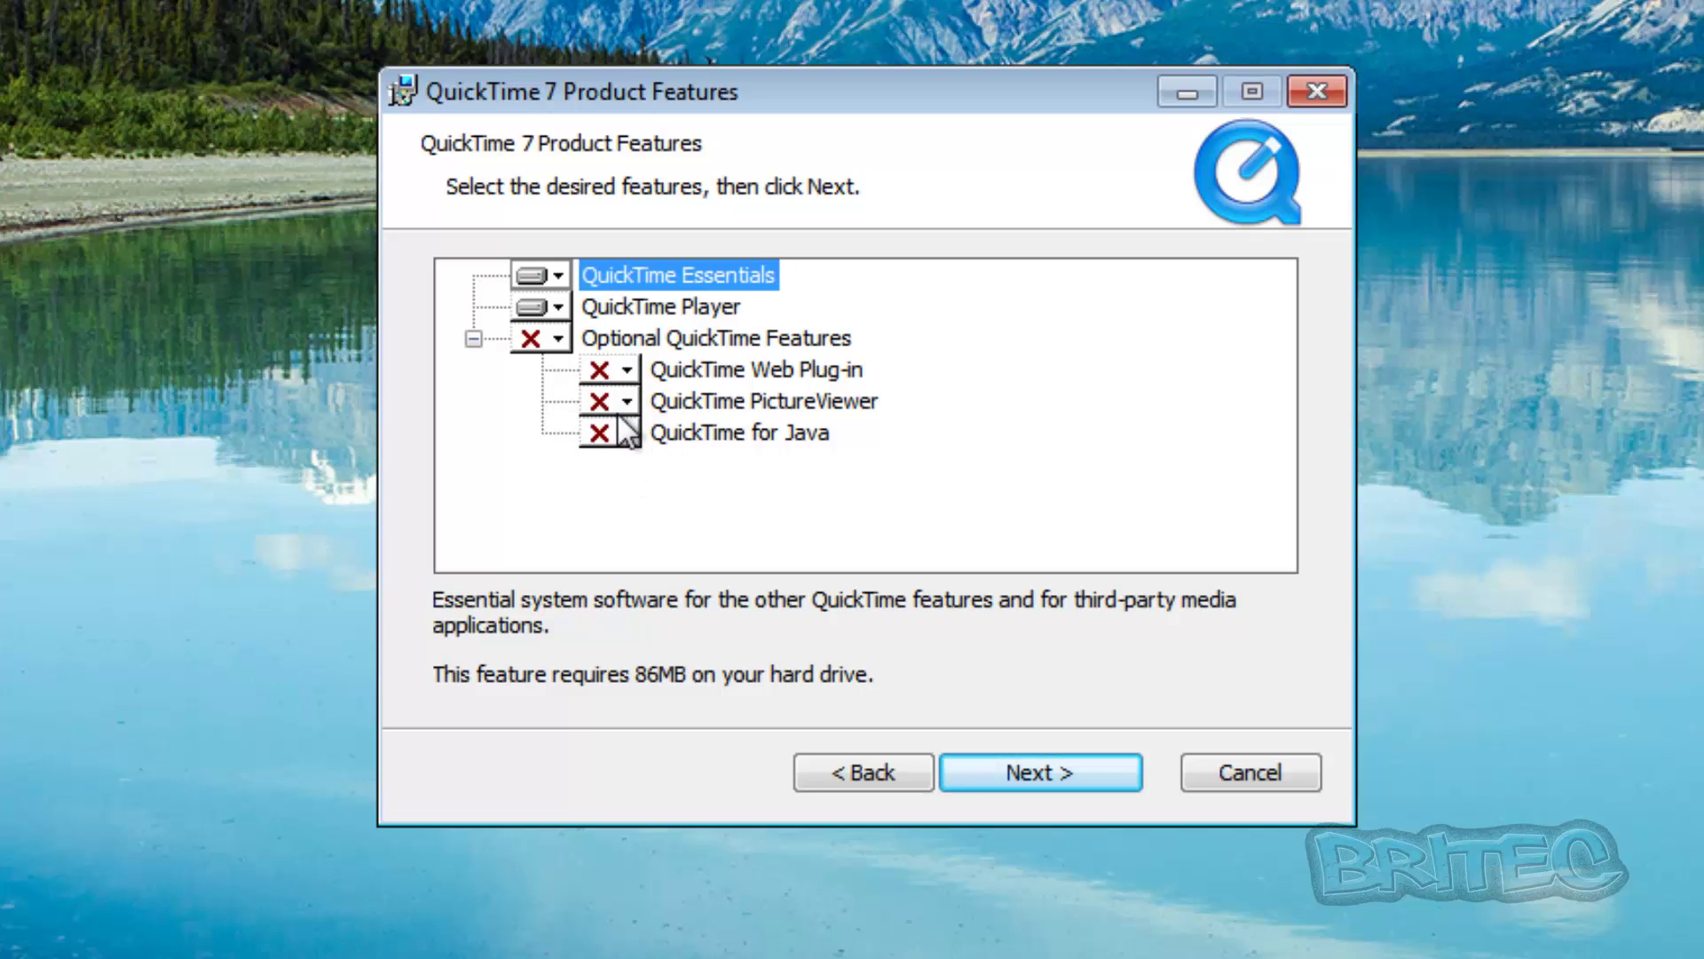
click(703, 371)
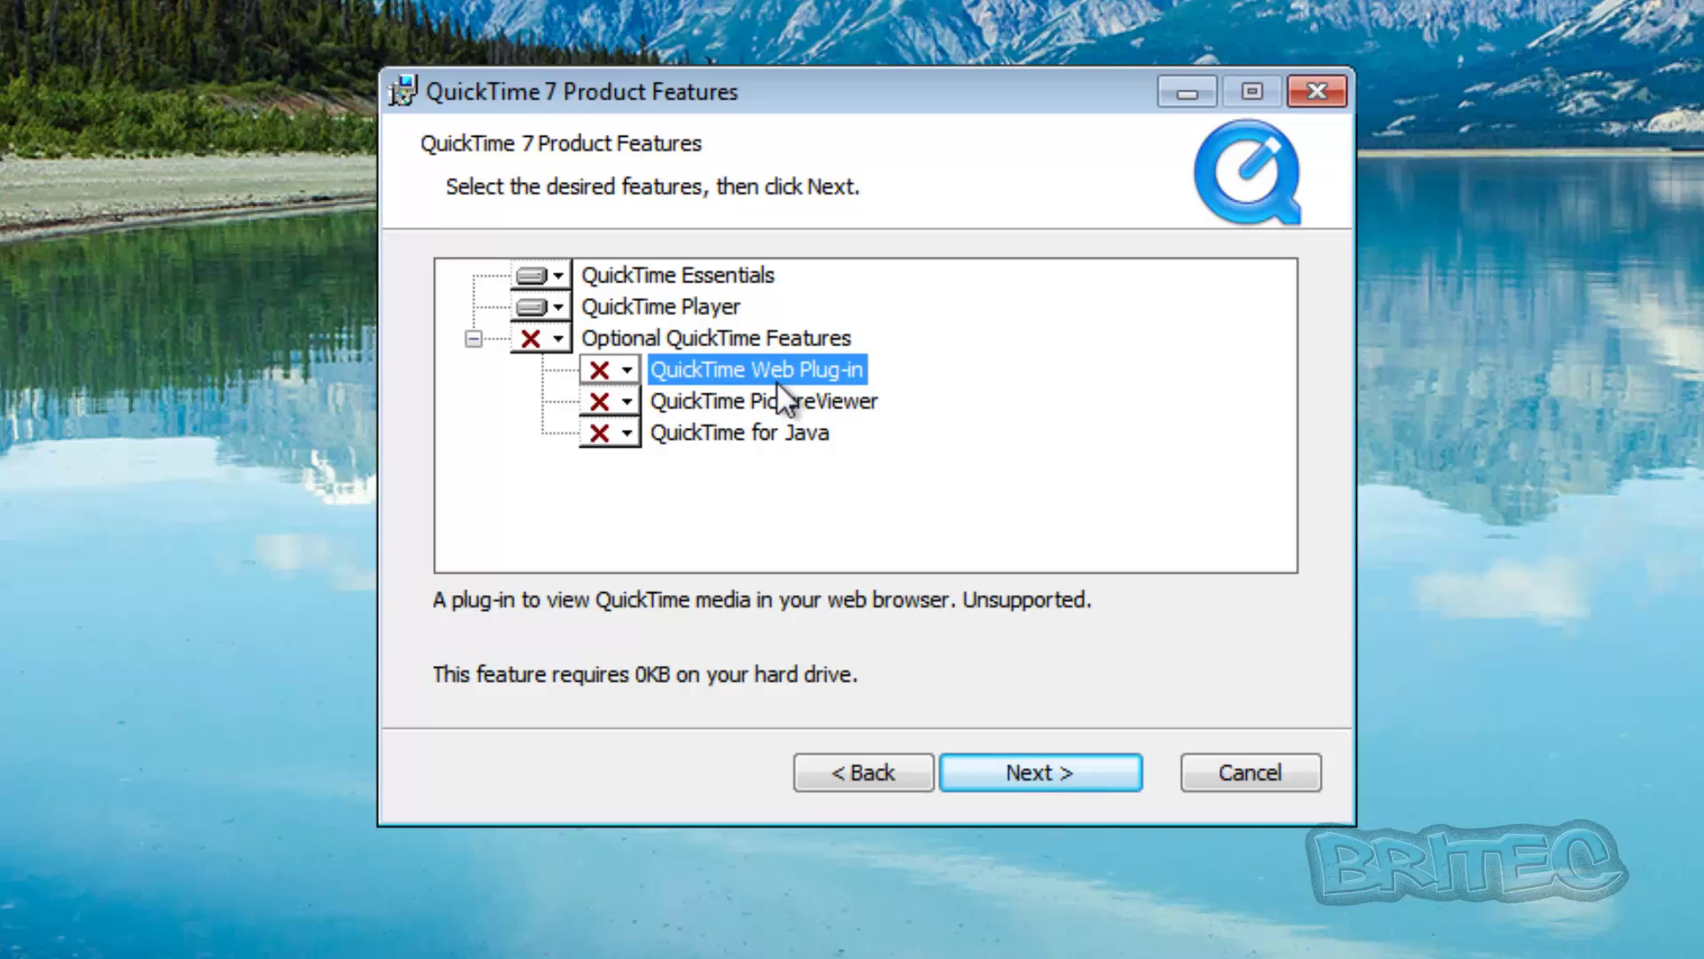
click(734, 403)
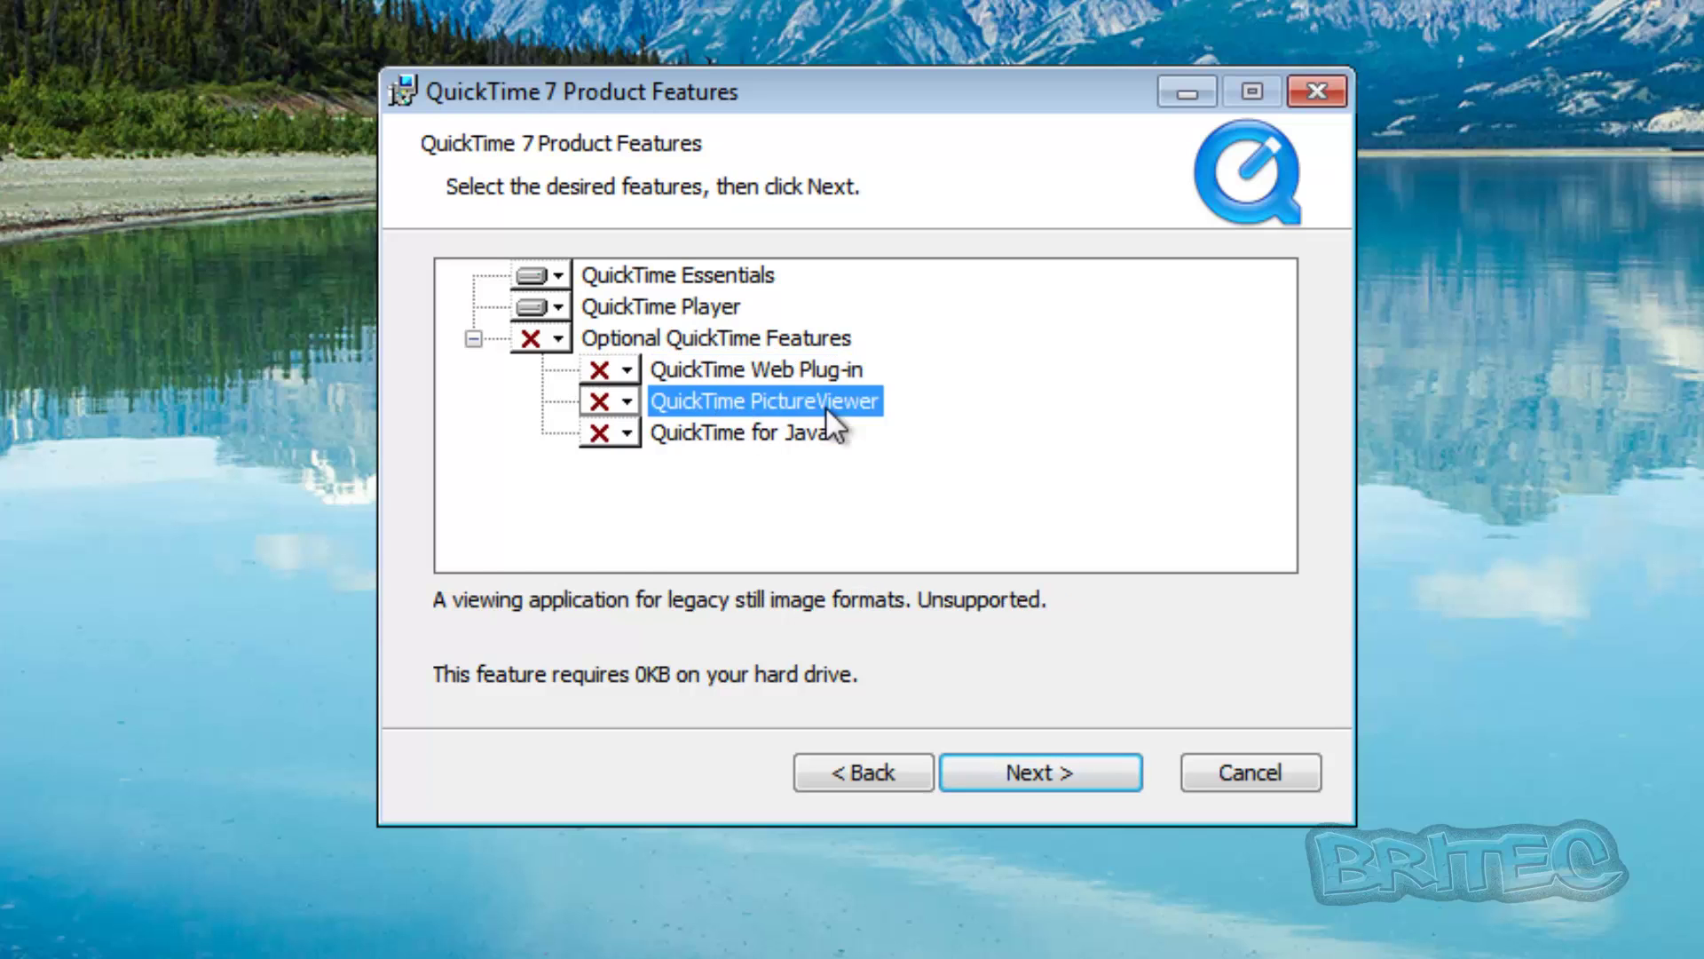
click(712, 432)
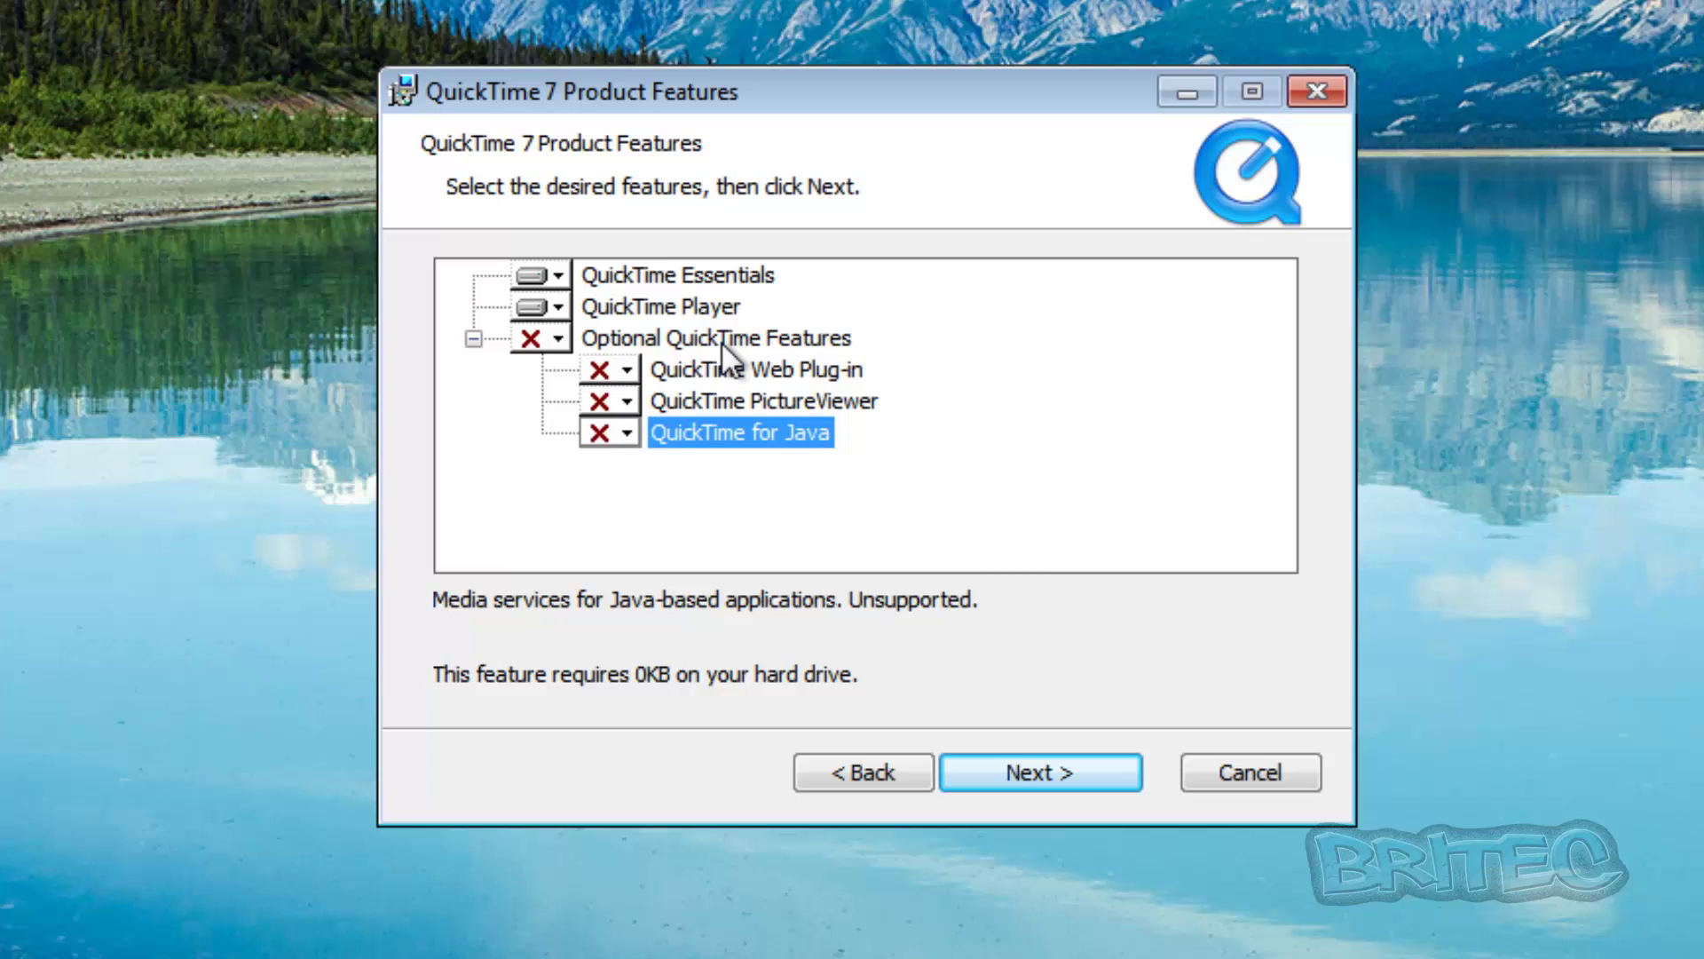
click(785, 343)
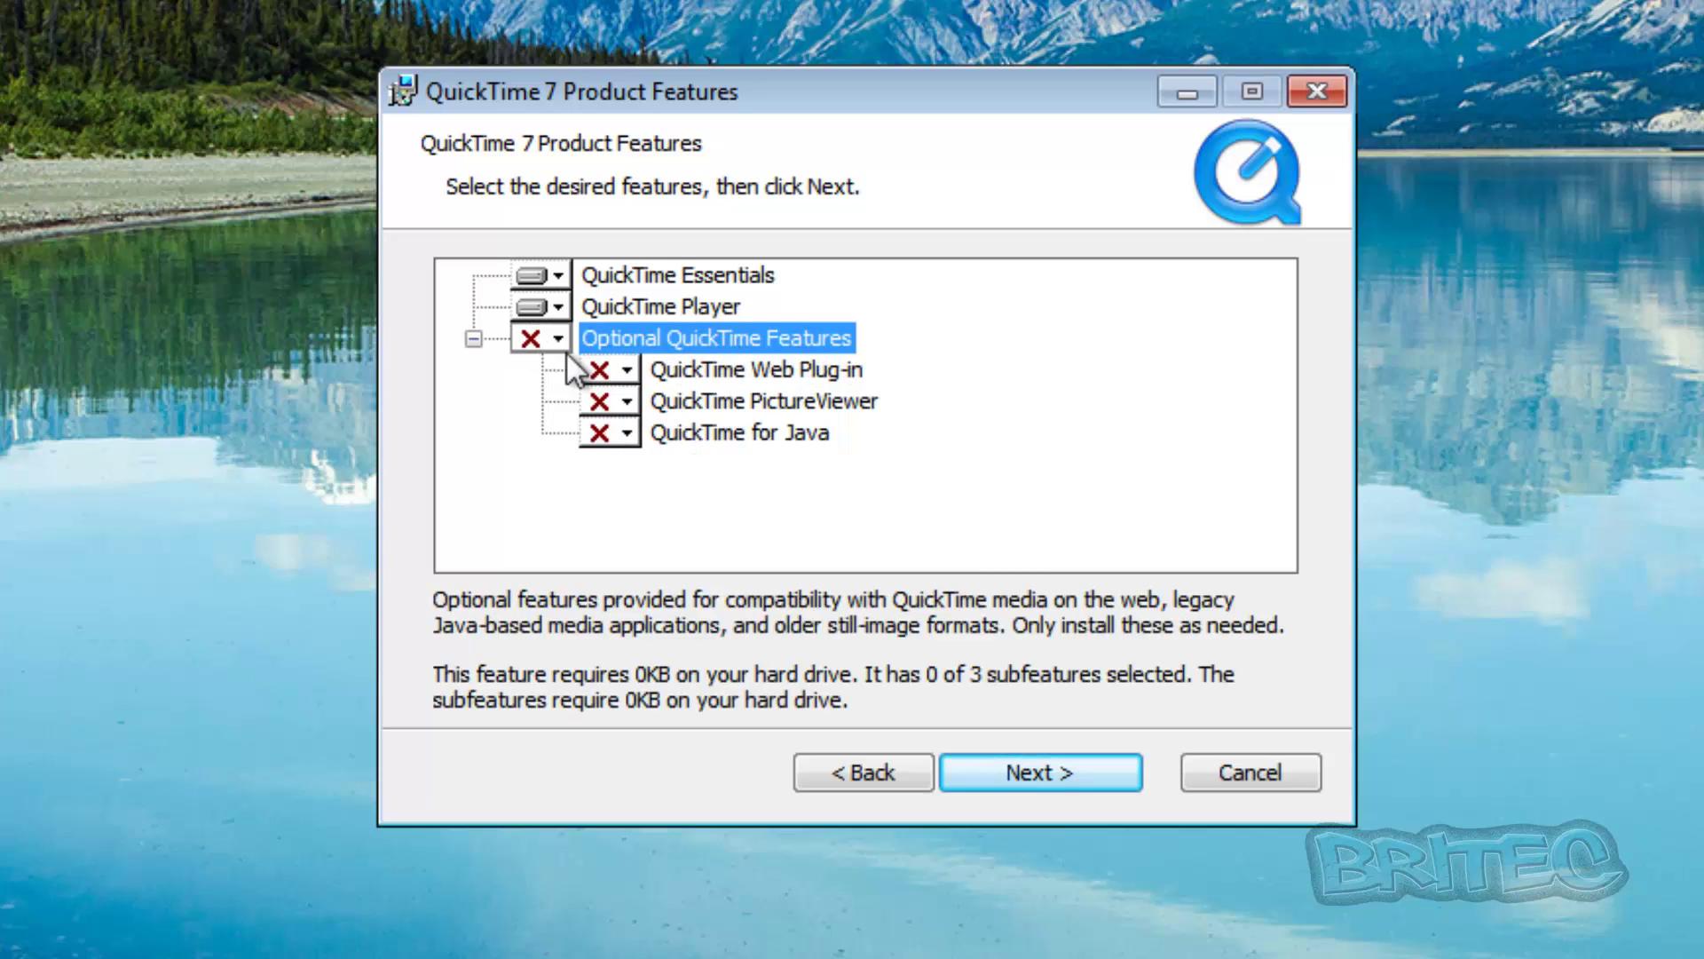
click(585, 306)
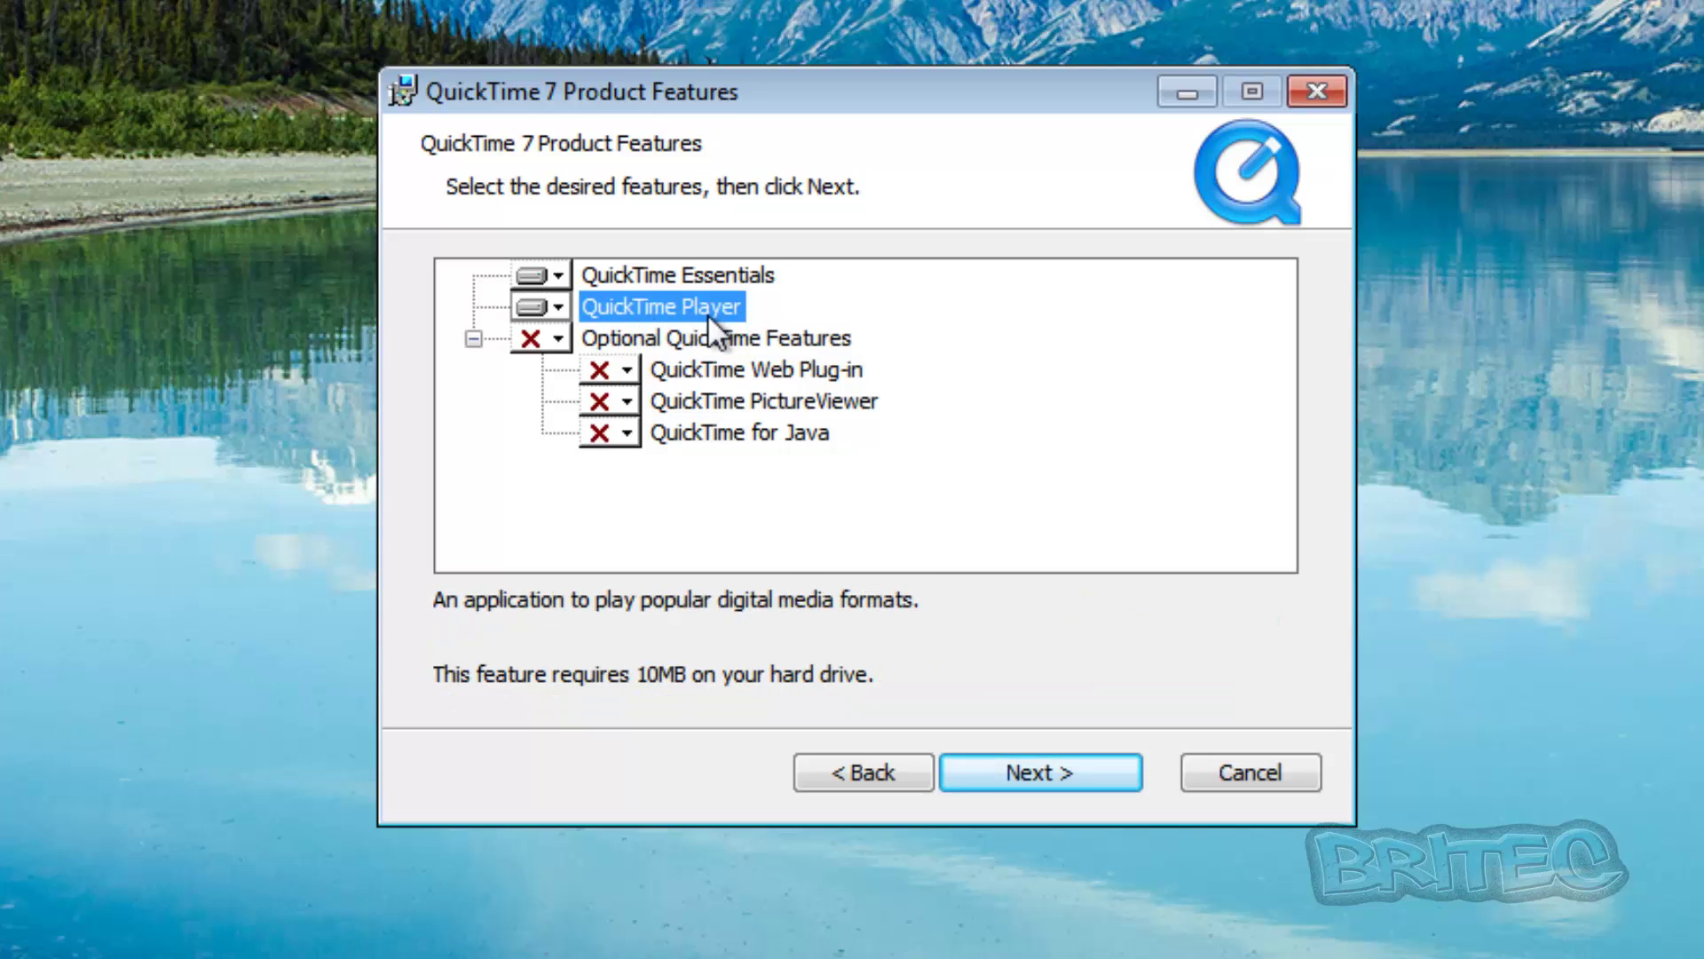
click(557, 304)
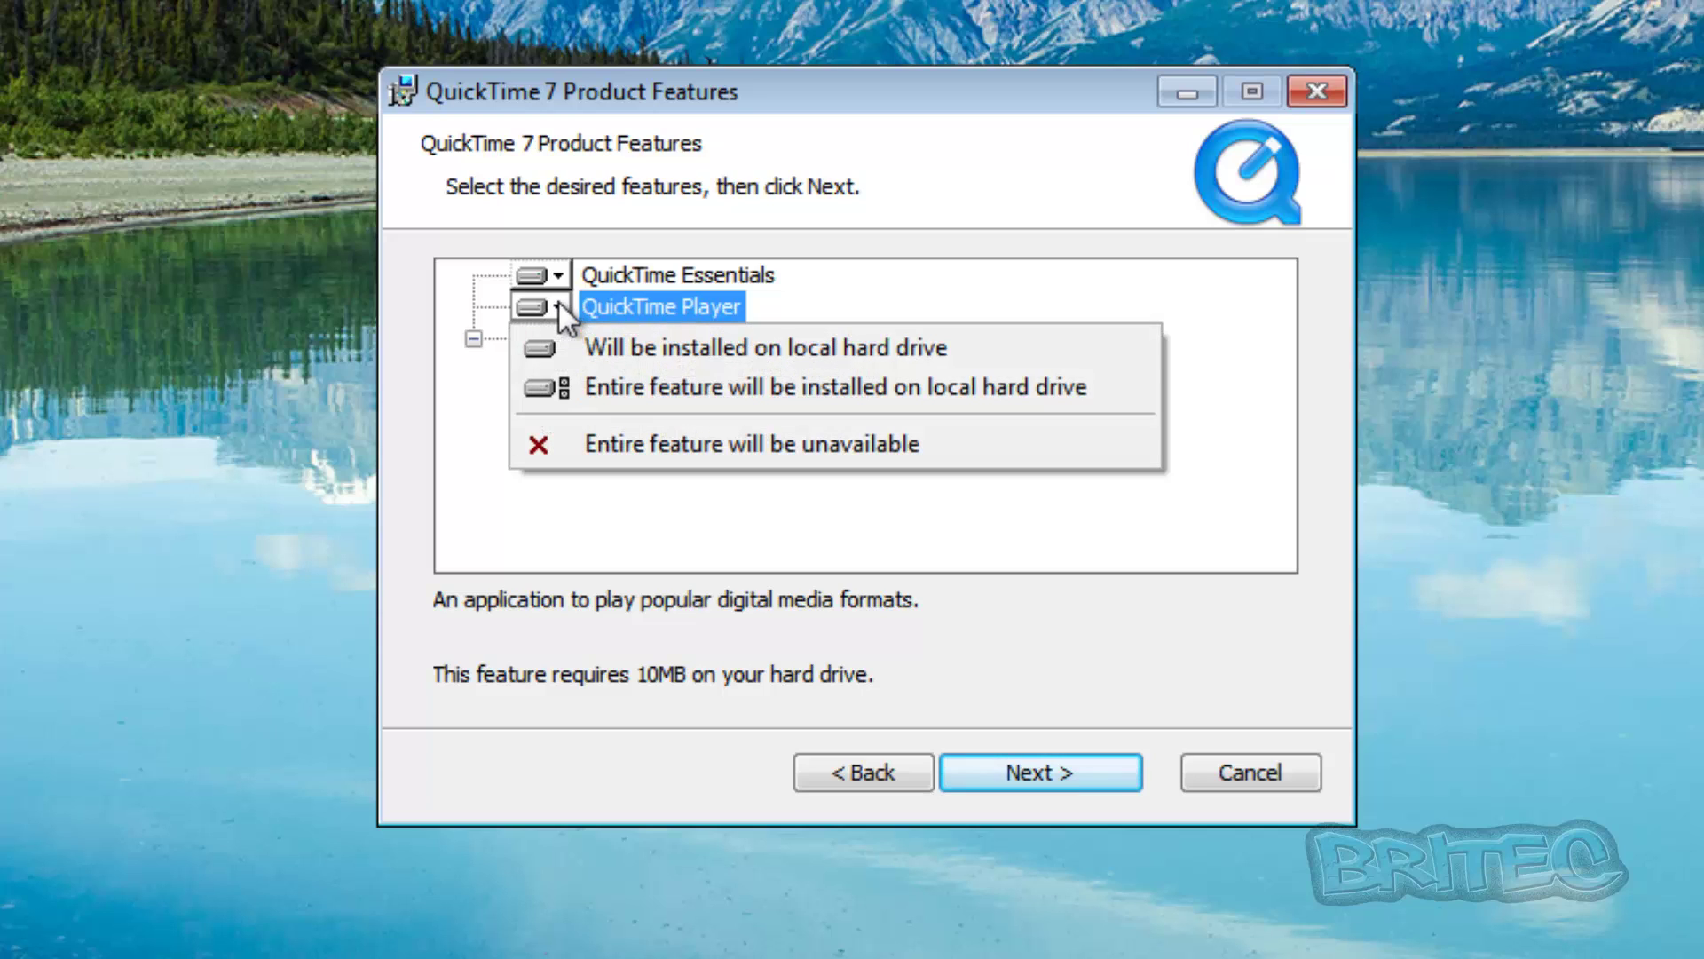
click(574, 441)
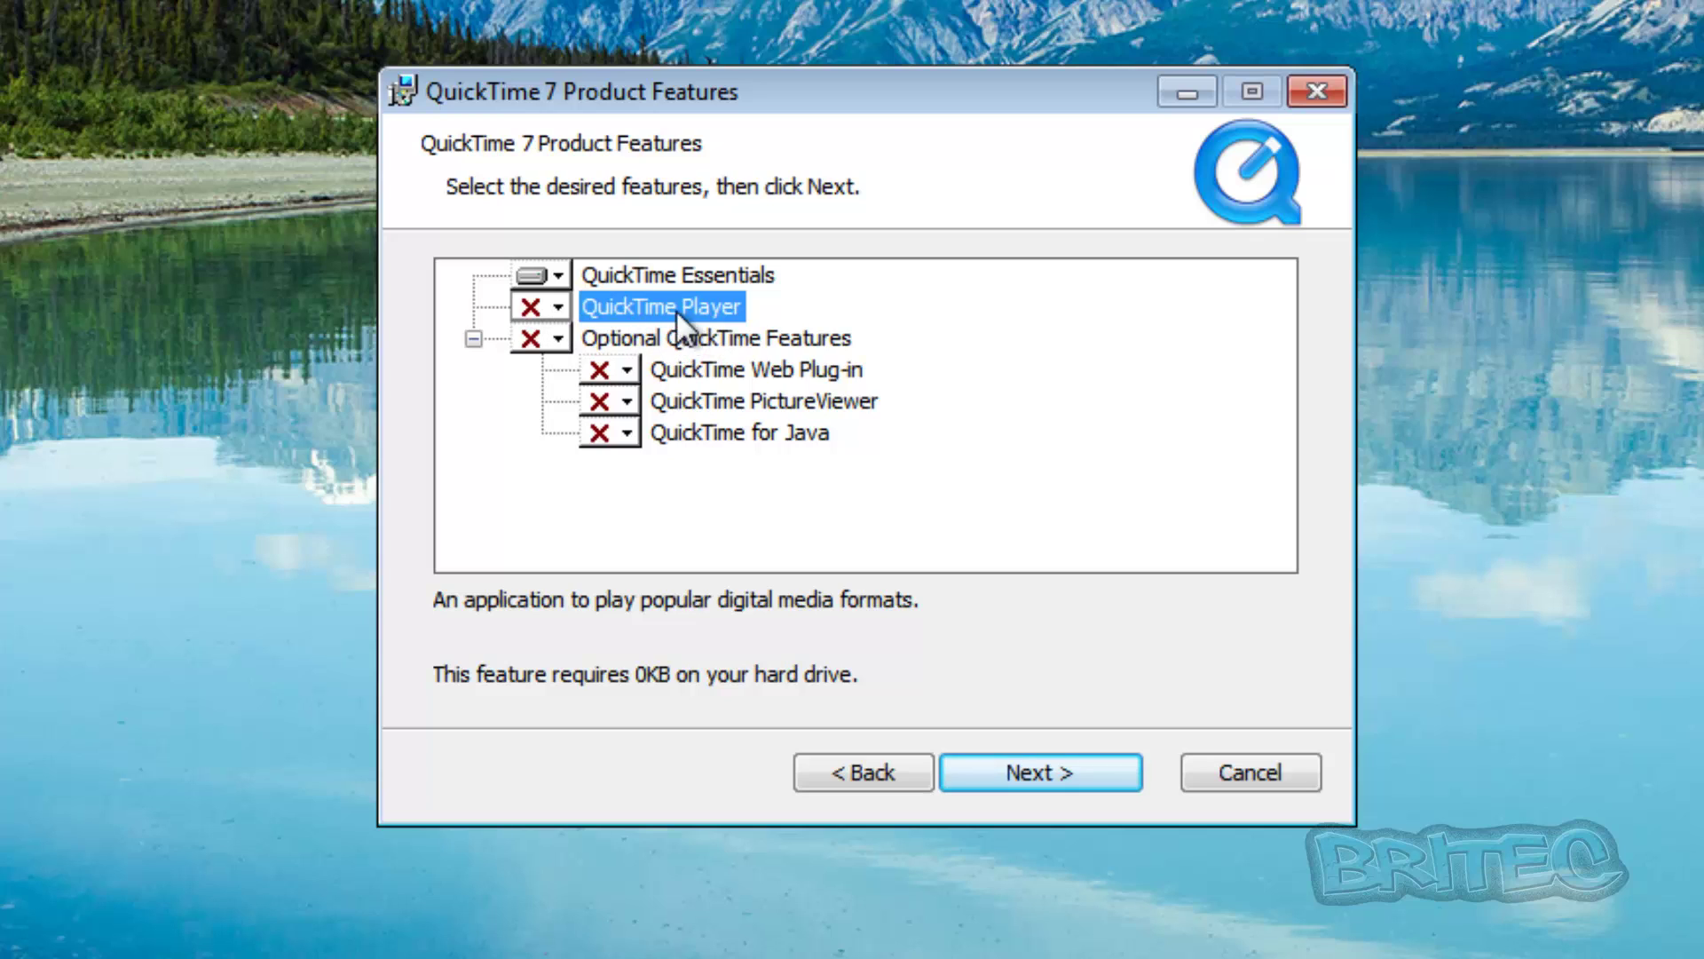
click(629, 270)
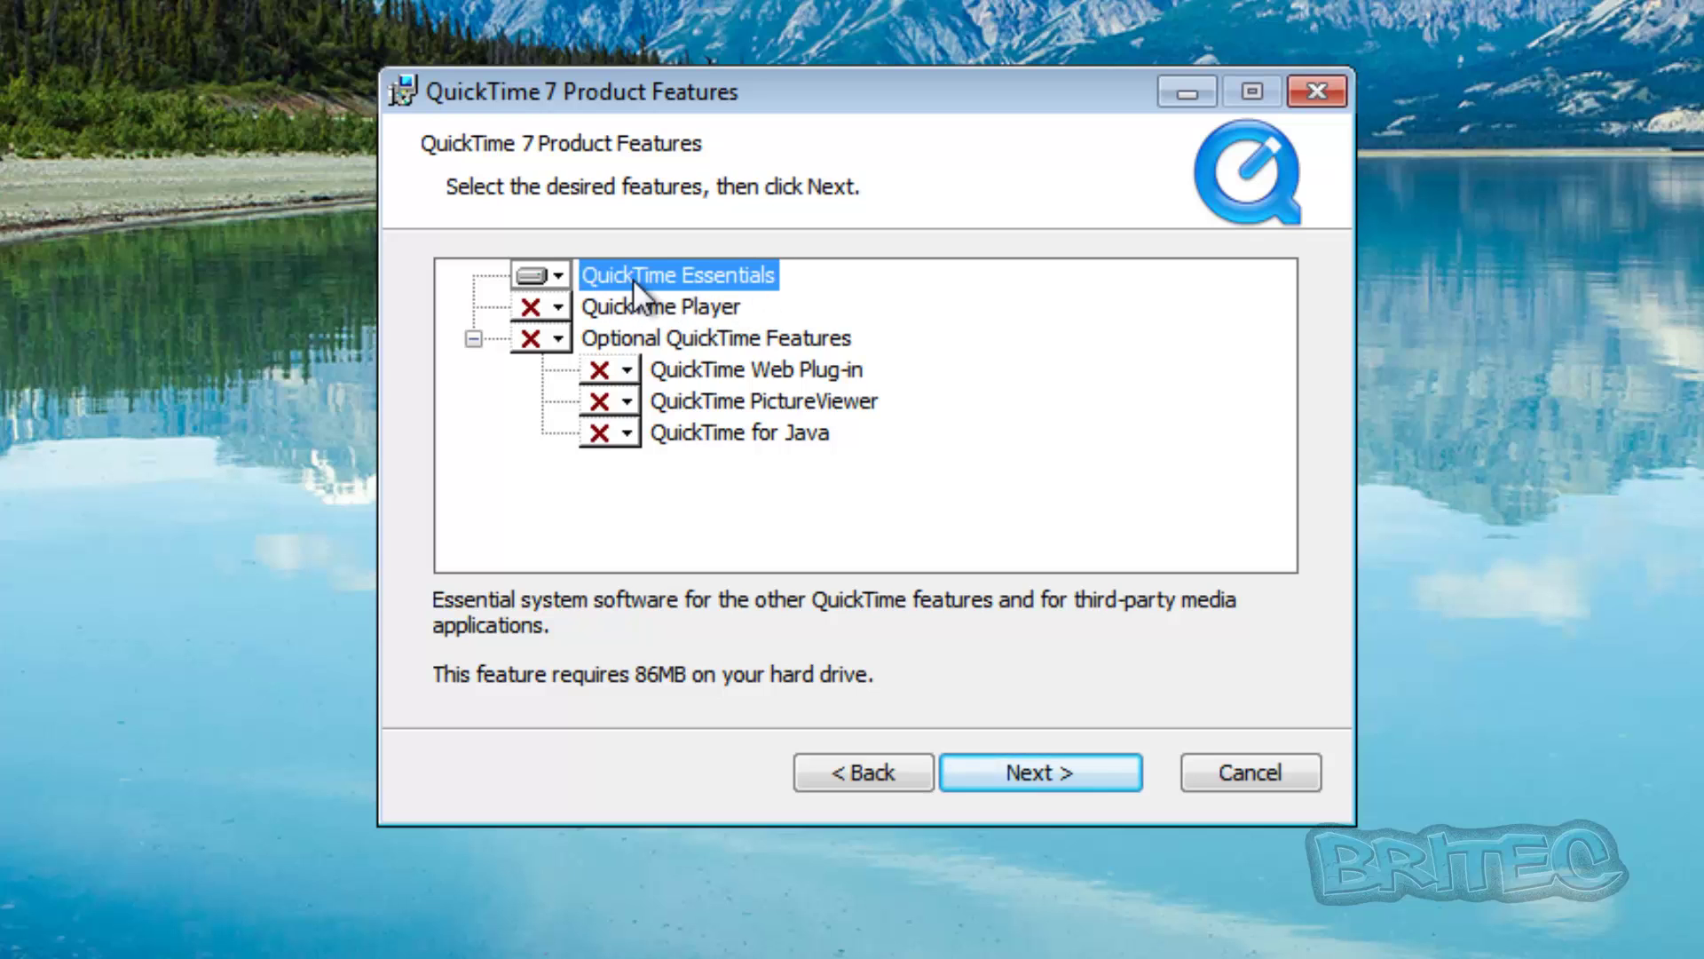
click(1057, 778)
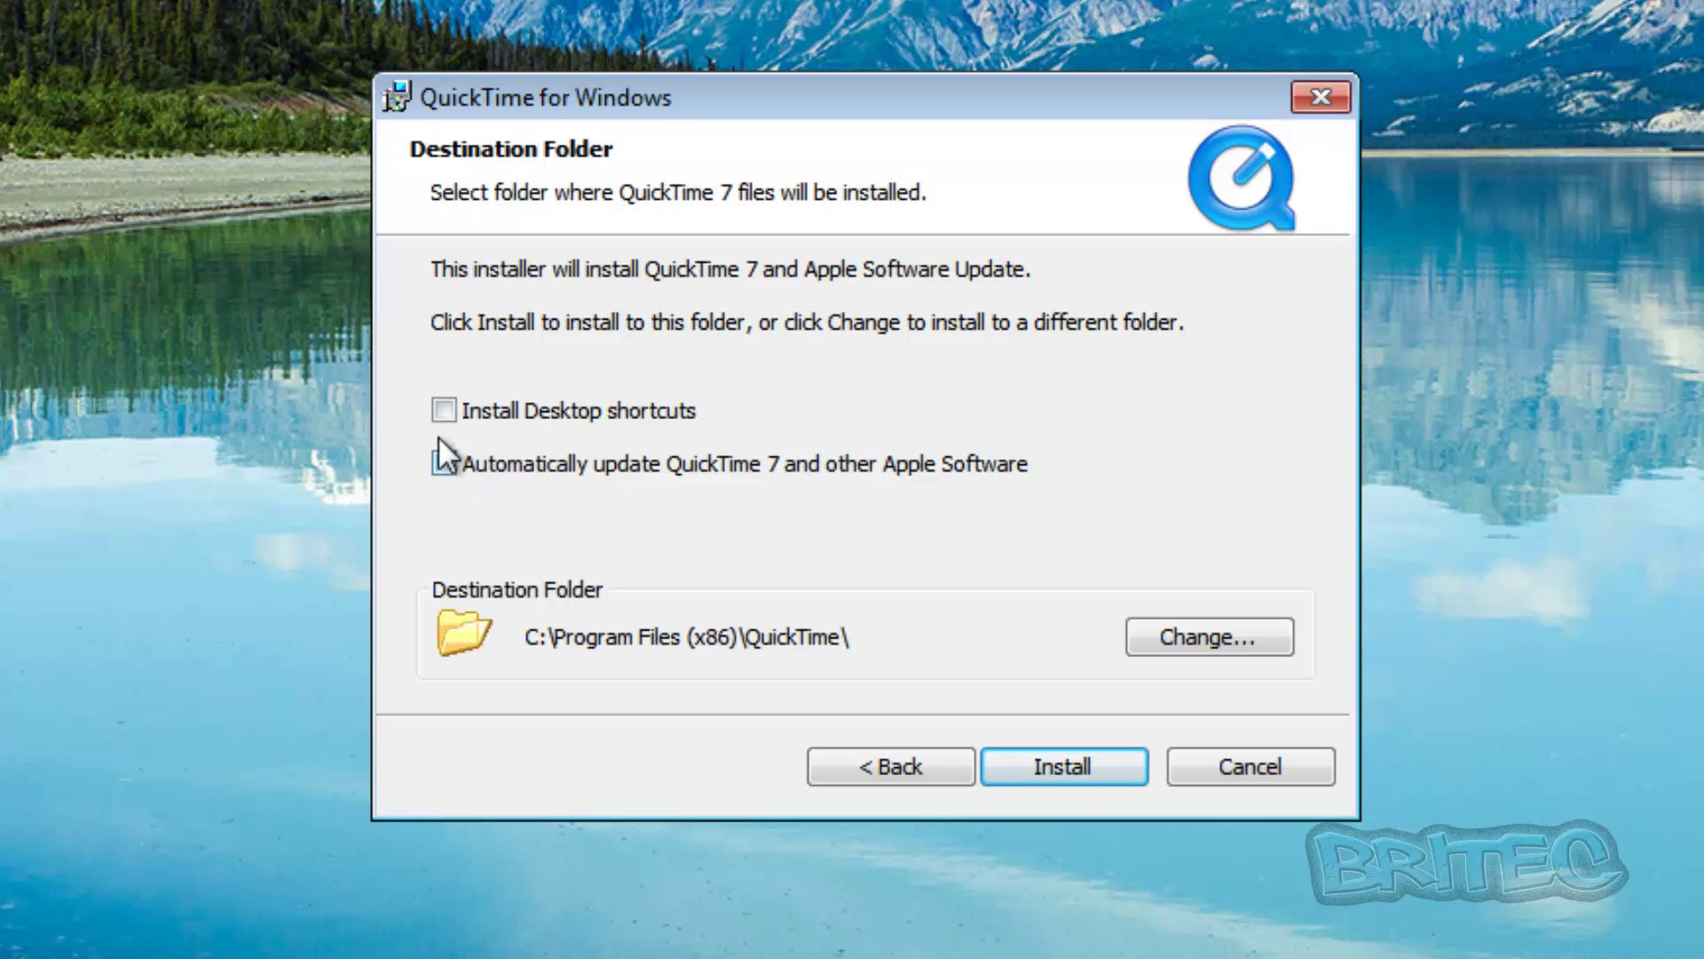
Install QuickTime into C:\Program Files (x86)\QuickTime\, approving both User Account Control prompts
click(1058, 775)
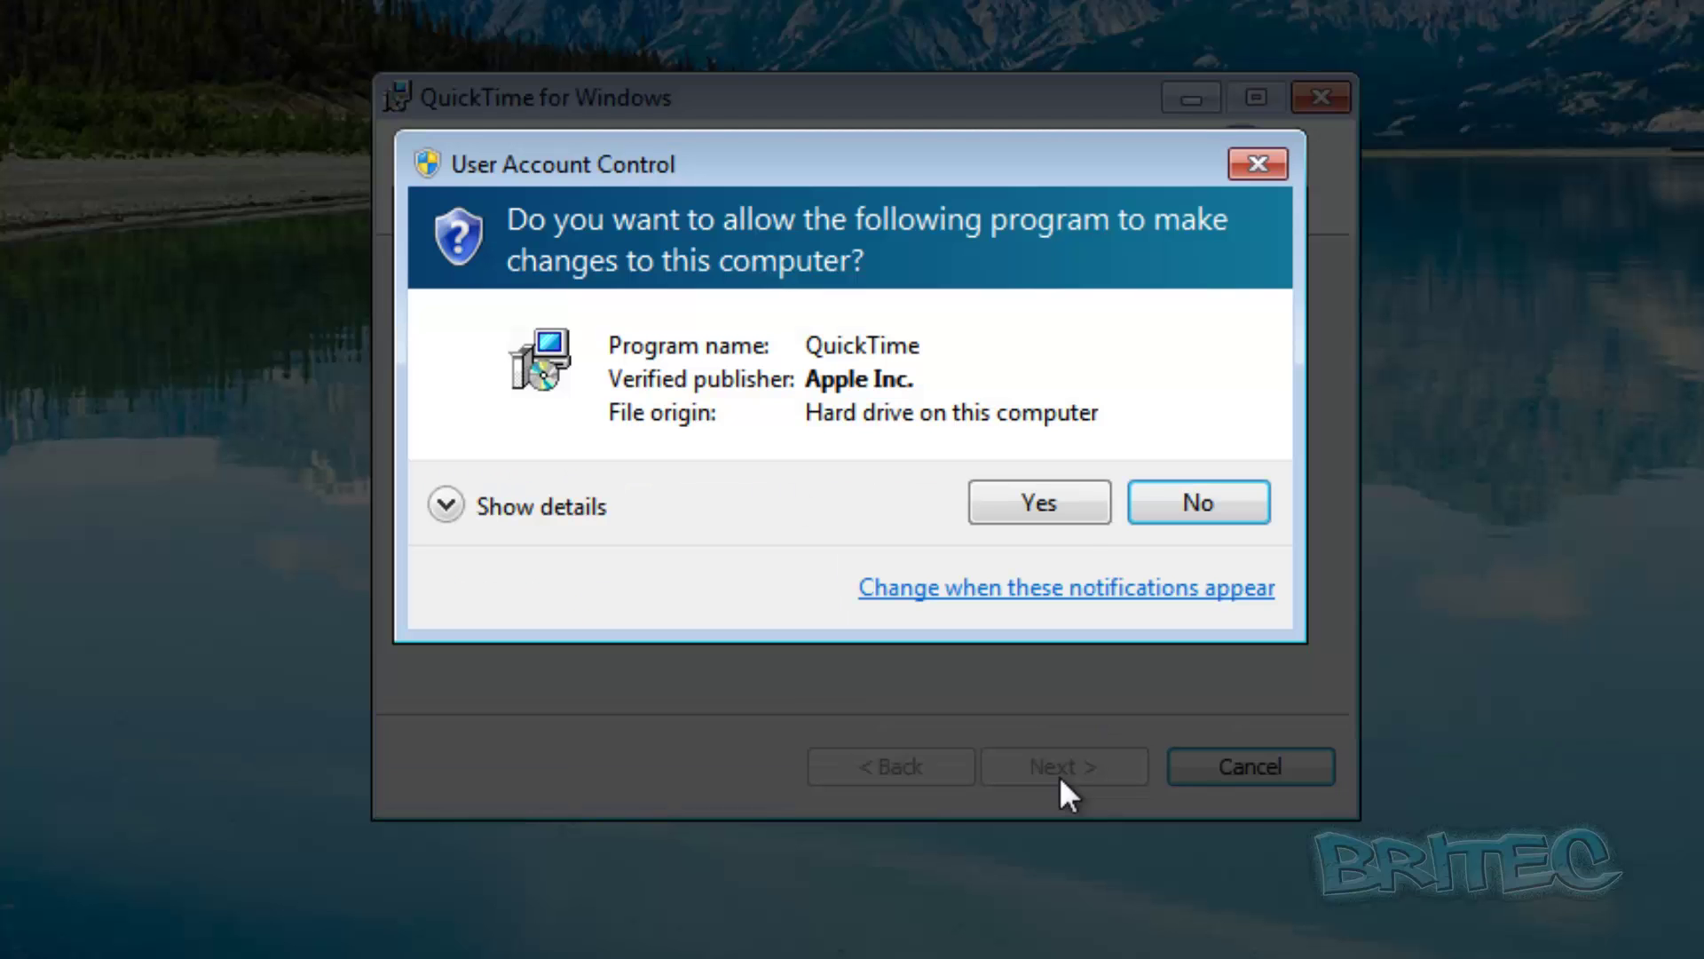
click(1032, 520)
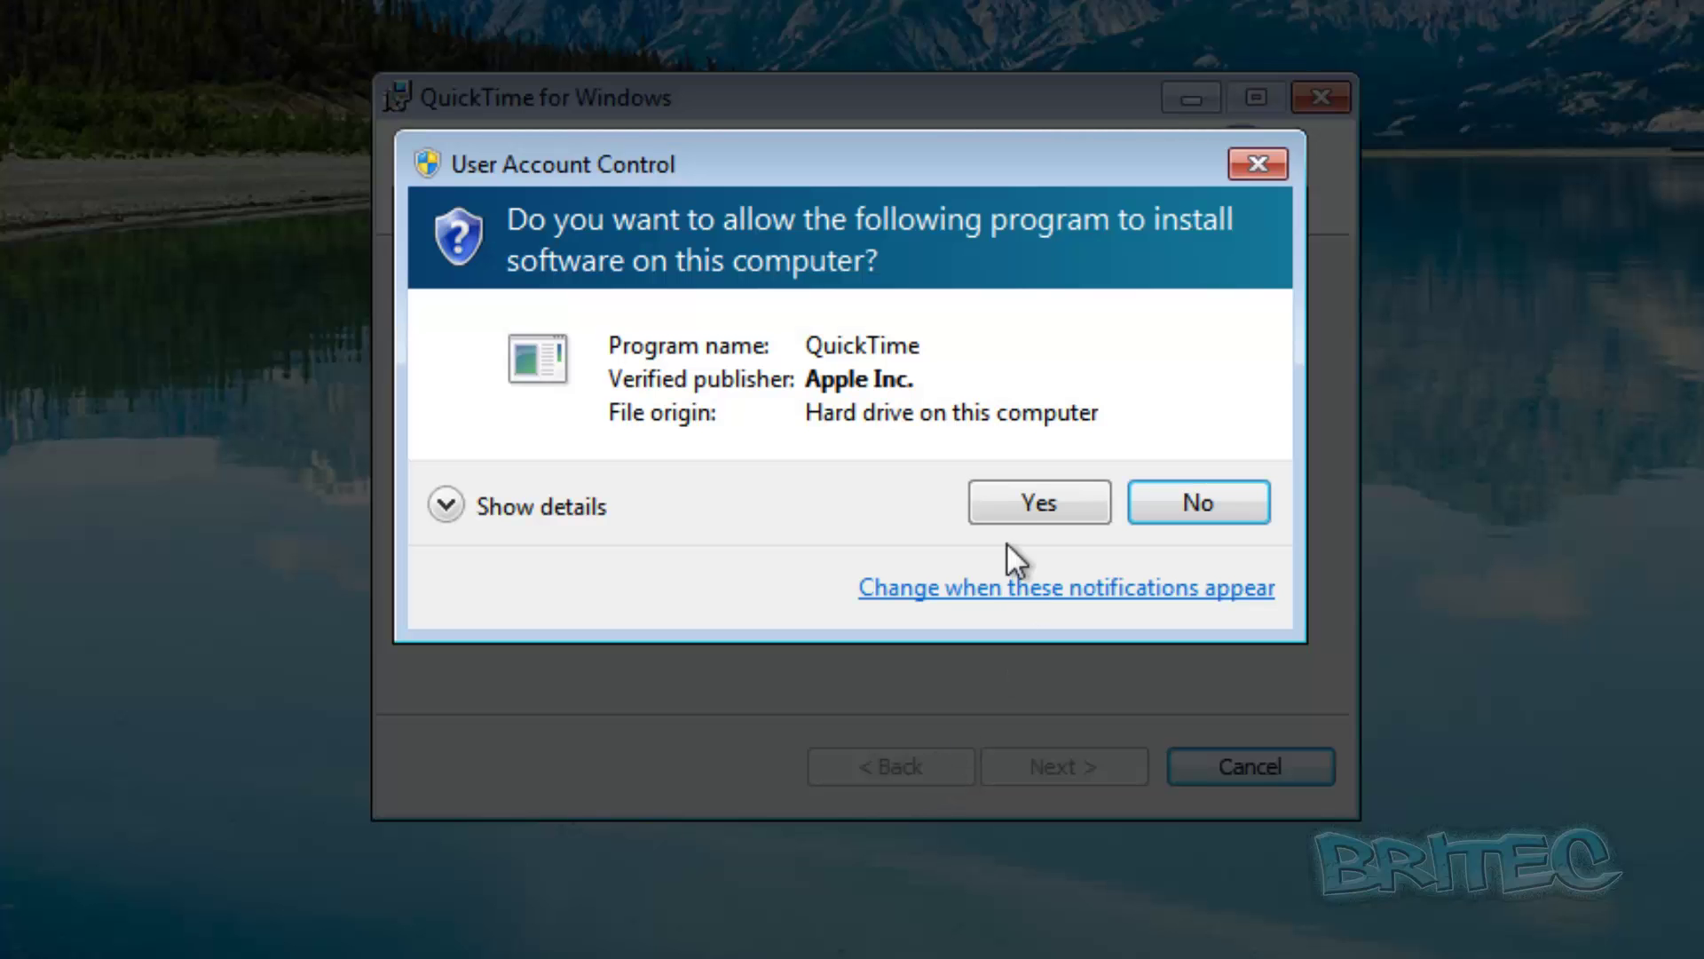
click(1025, 511)
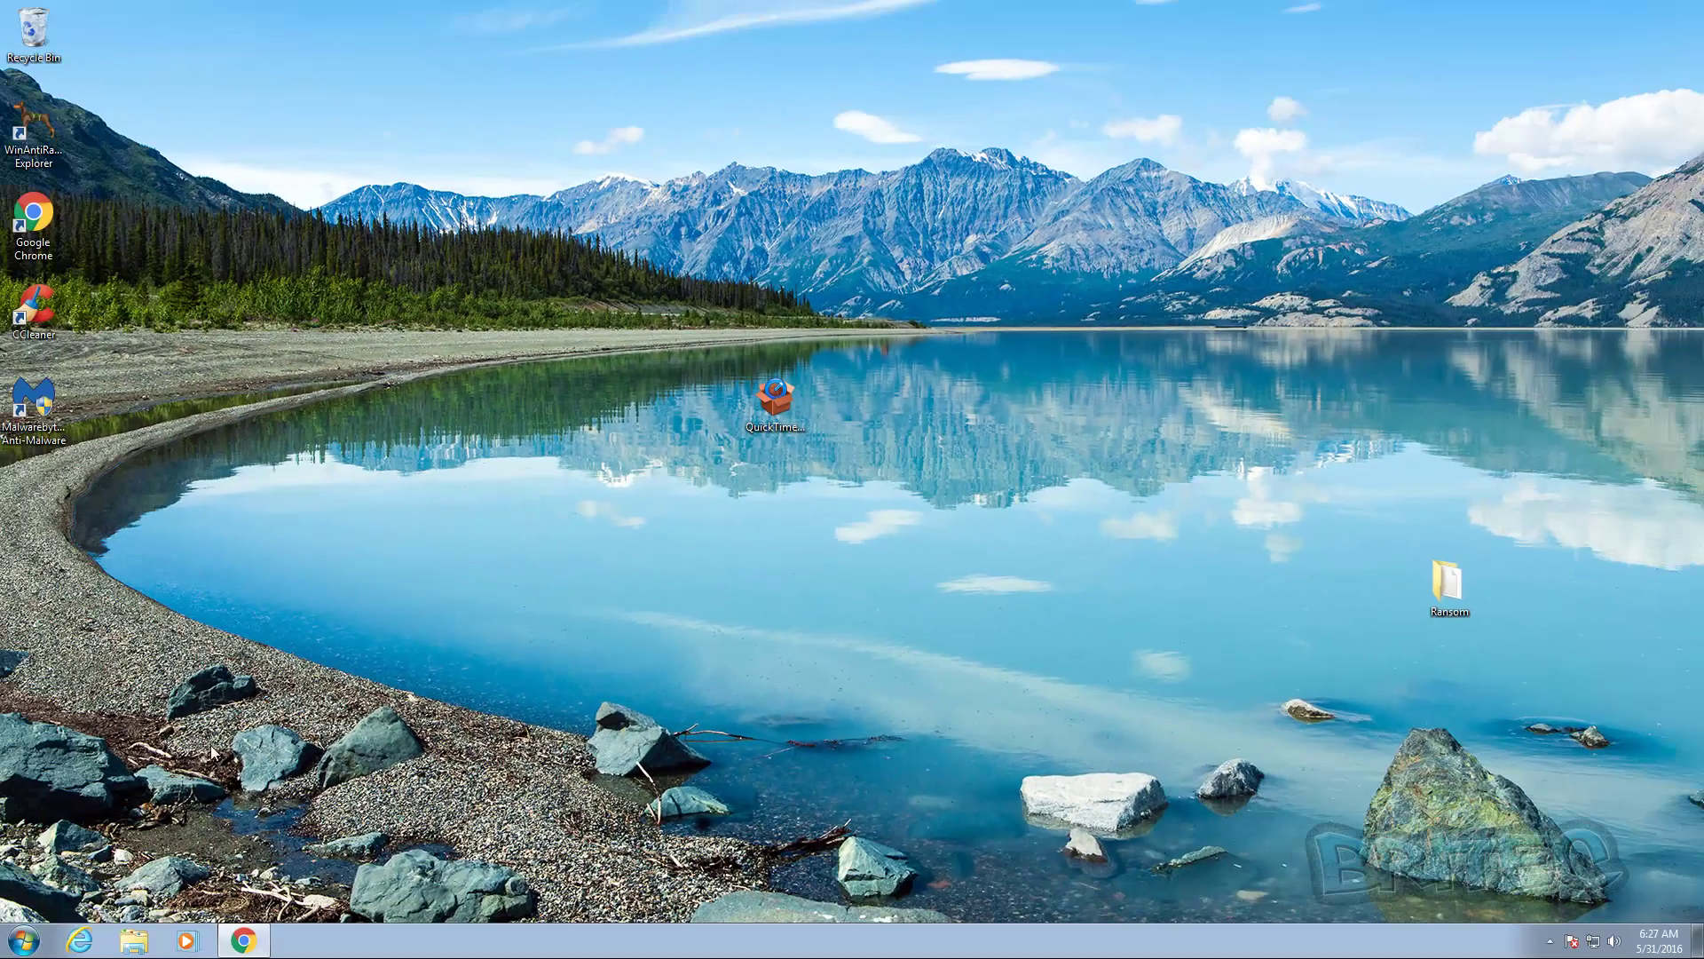
Confirm the QuickTime folder is listed under All Programs in the Start menu
click(24, 939)
click(62, 859)
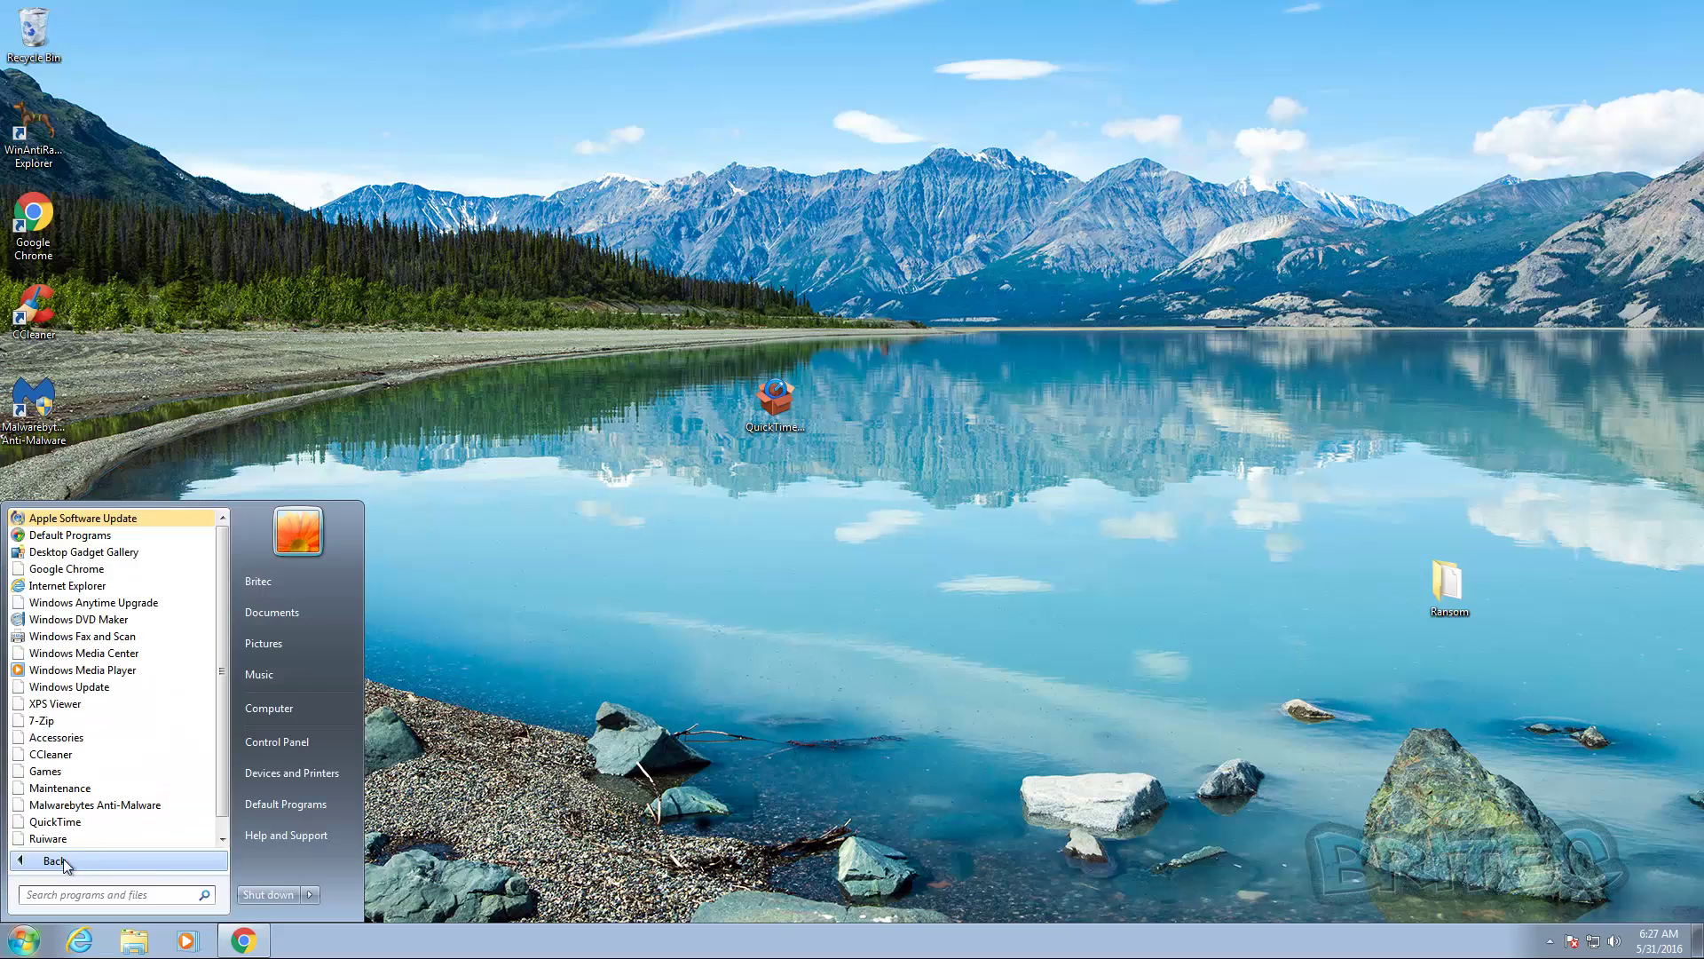
scroll(122, 626, down, 1)
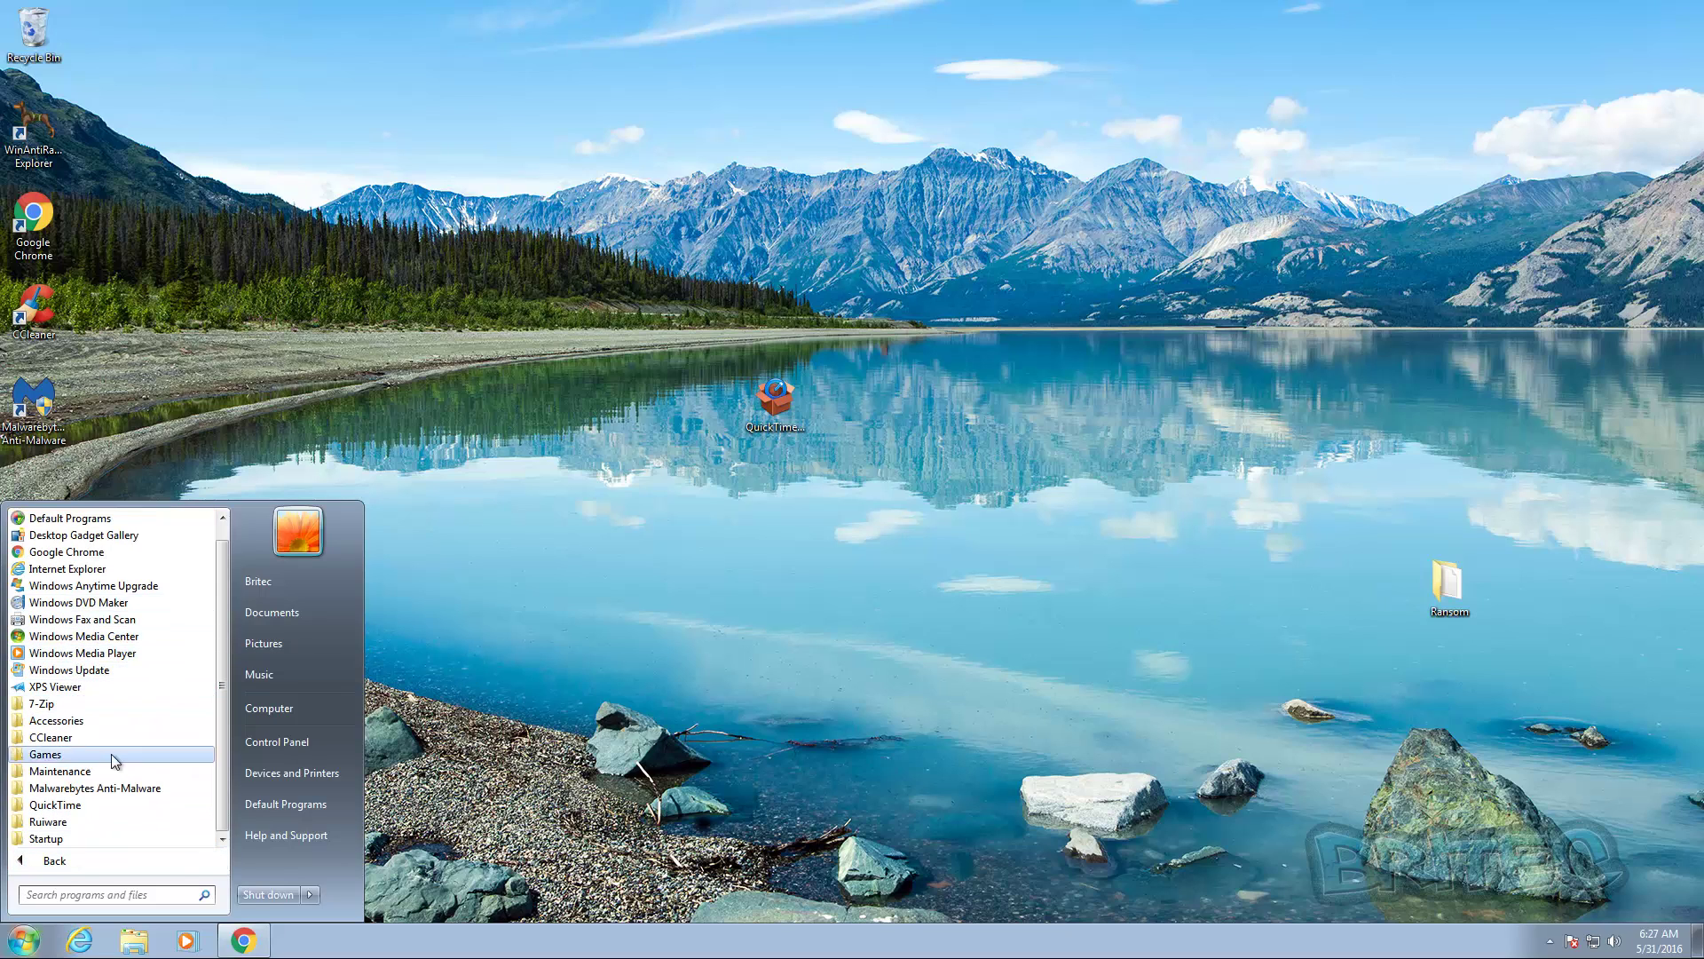
click(78, 803)
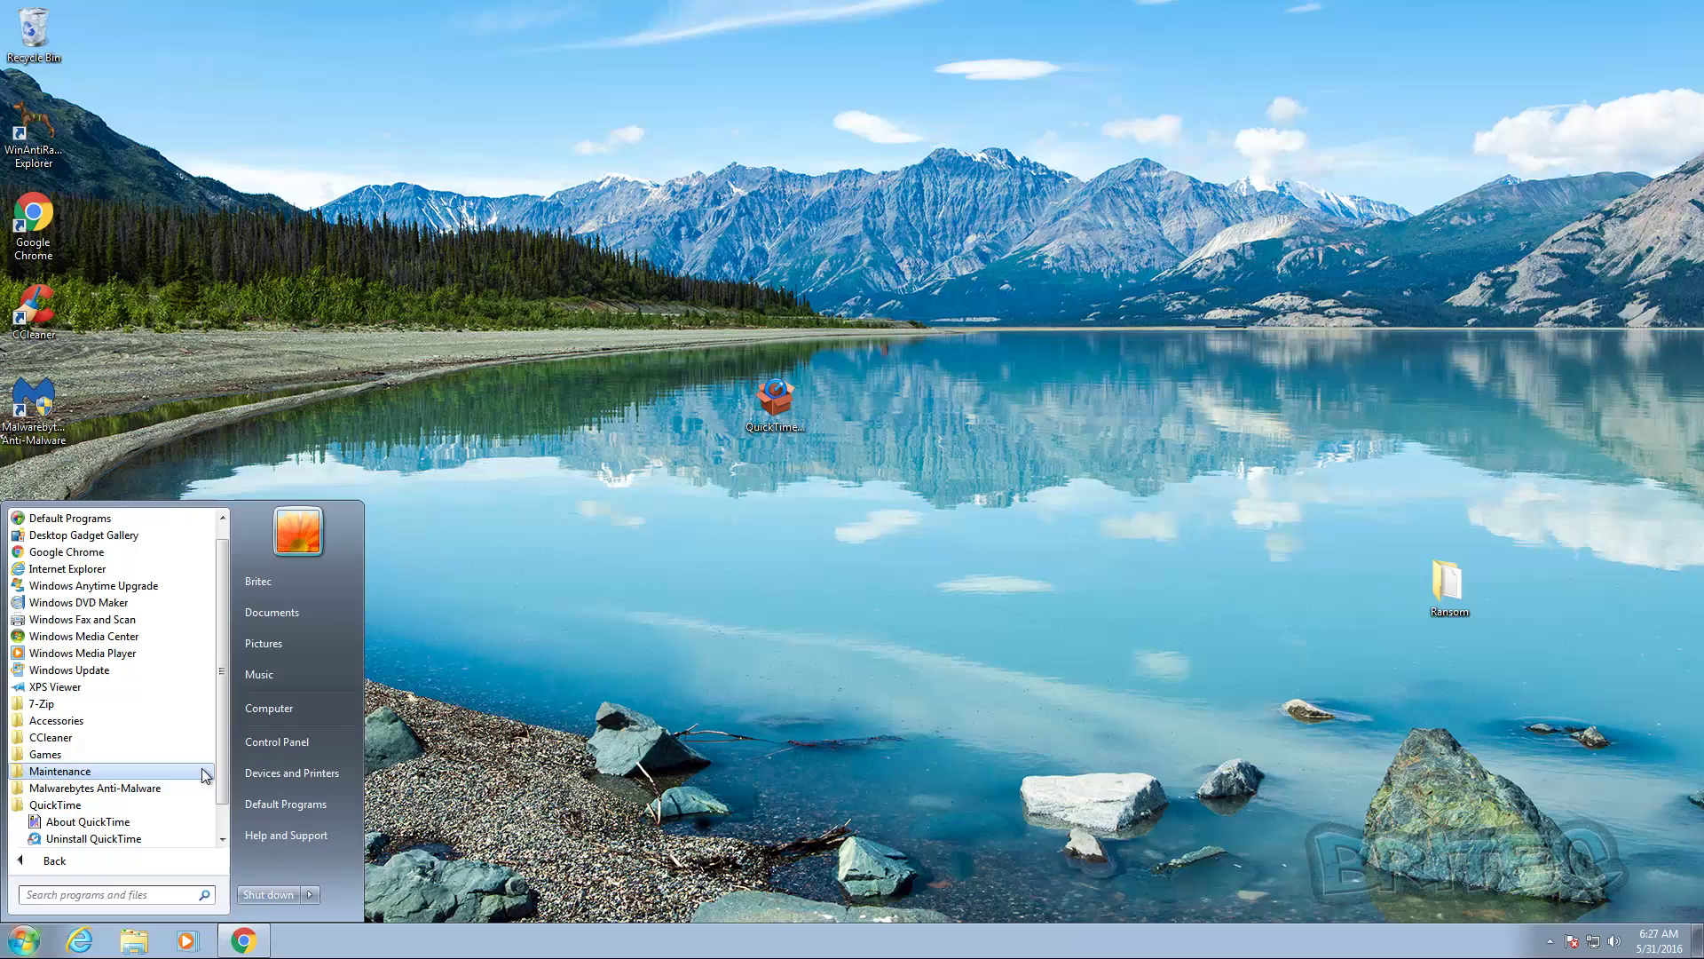
scroll(215, 789, down, 2)
Move the QuickTimeInstaller icon from mid-desktop into the left-hand icon column
click(468, 791)
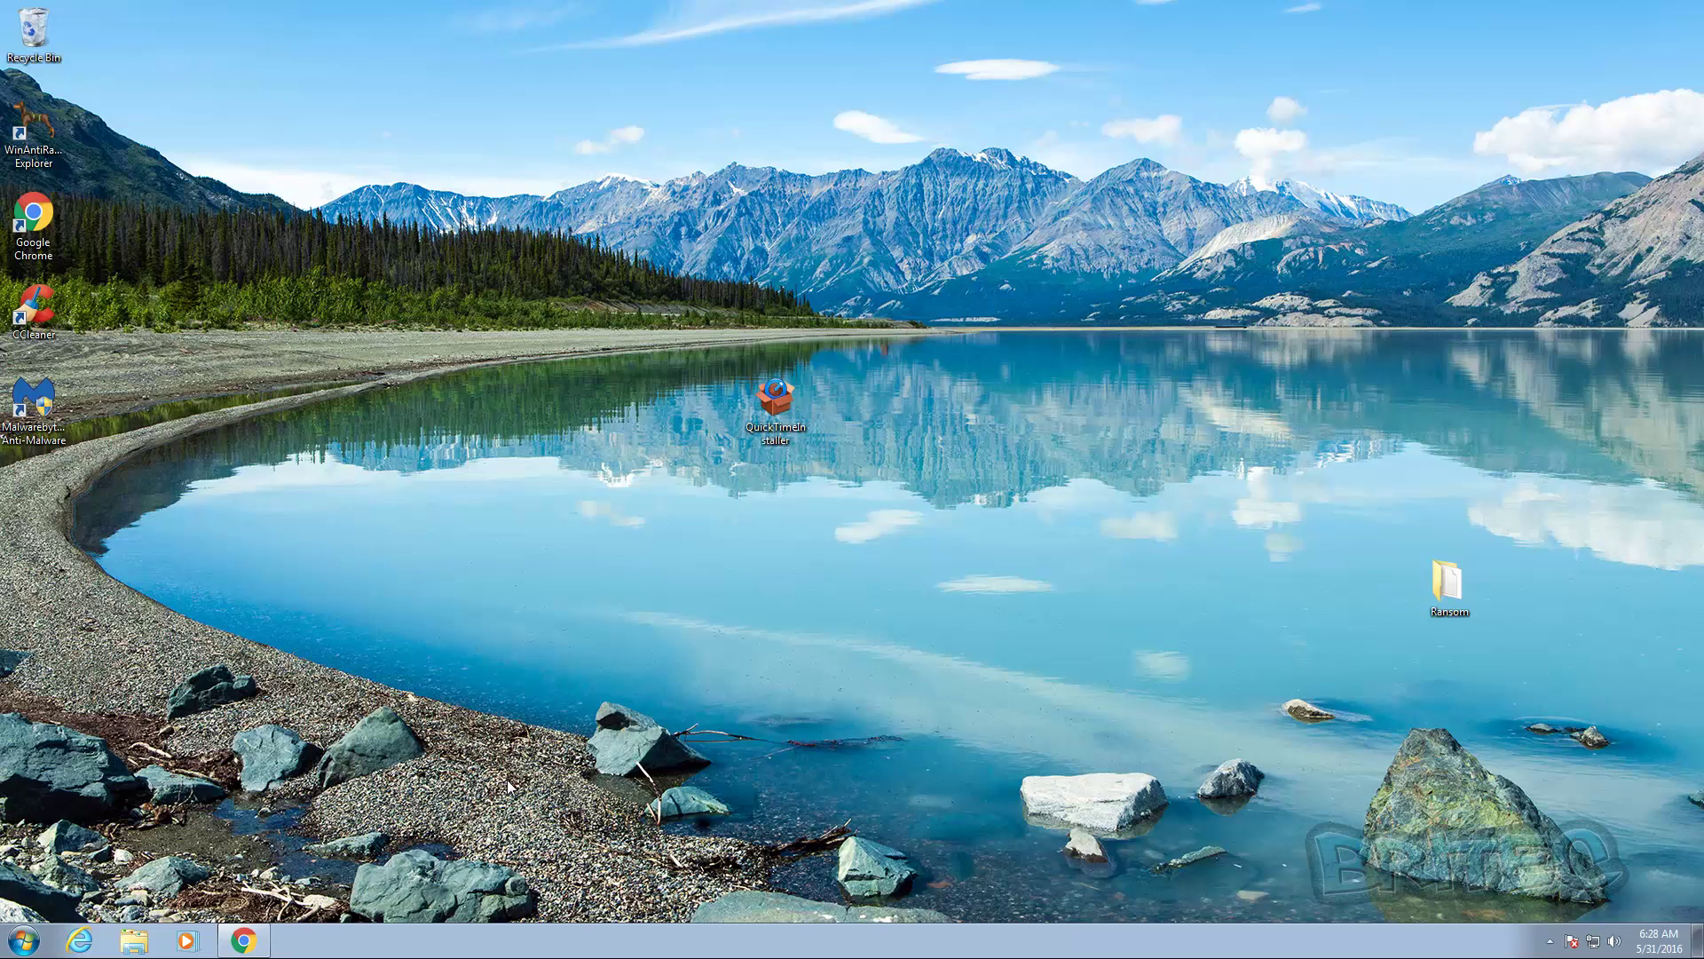
click(754, 435)
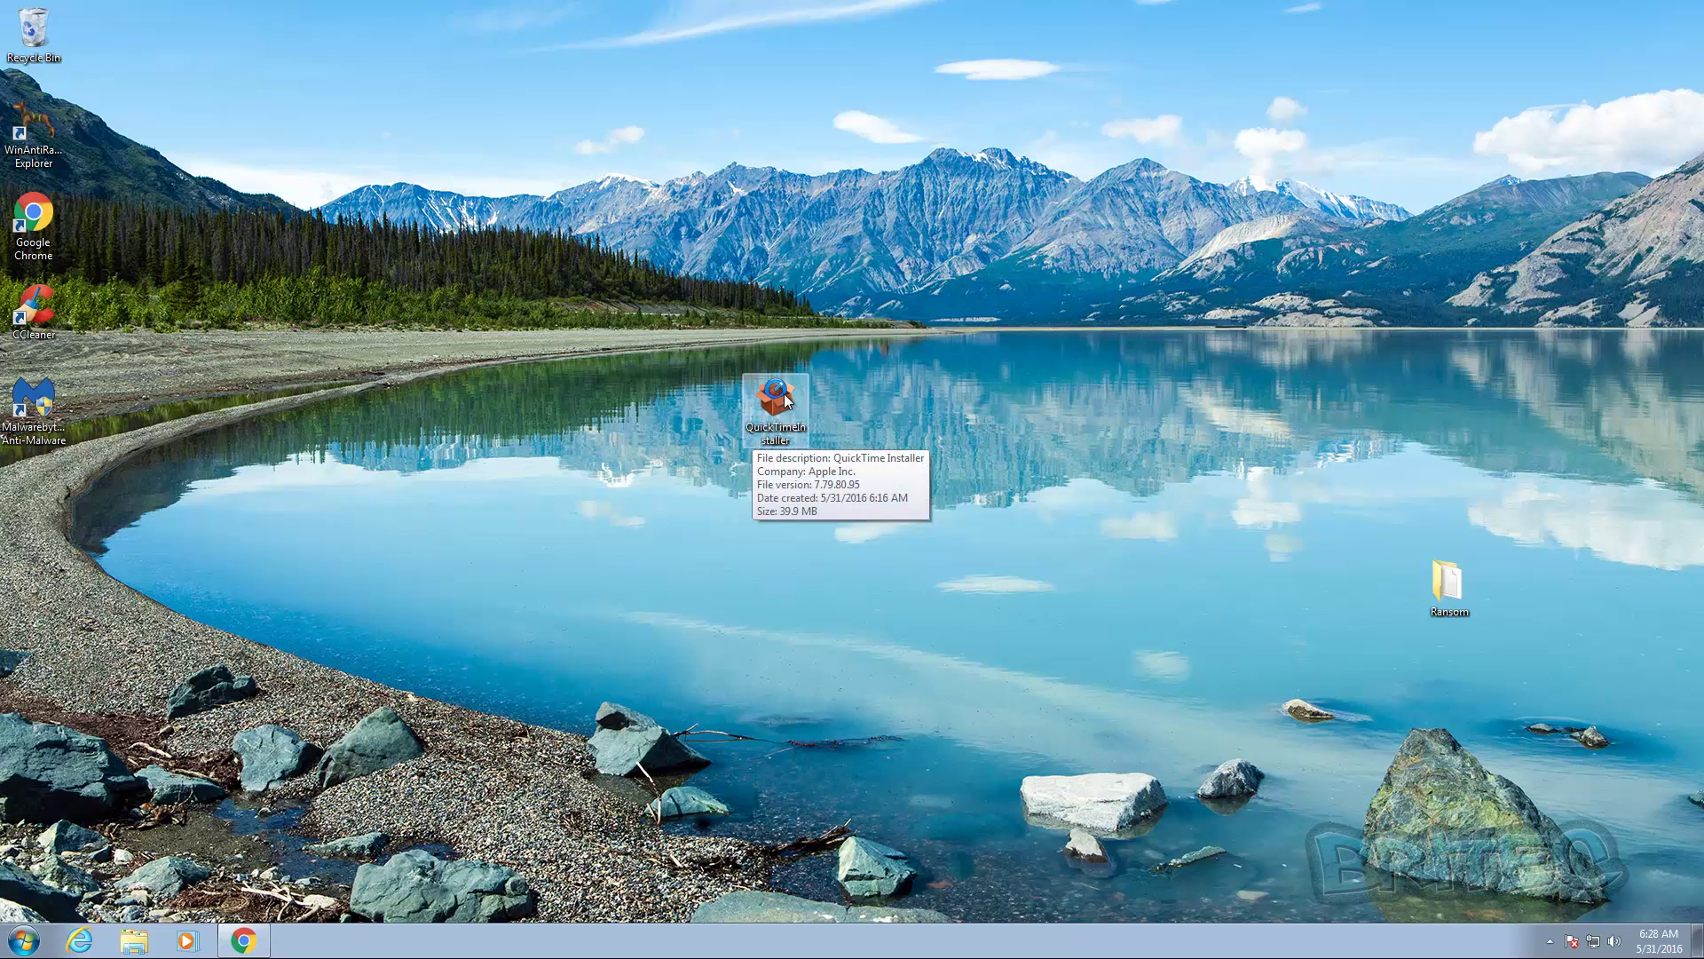
drag(754, 434, 68, 469)
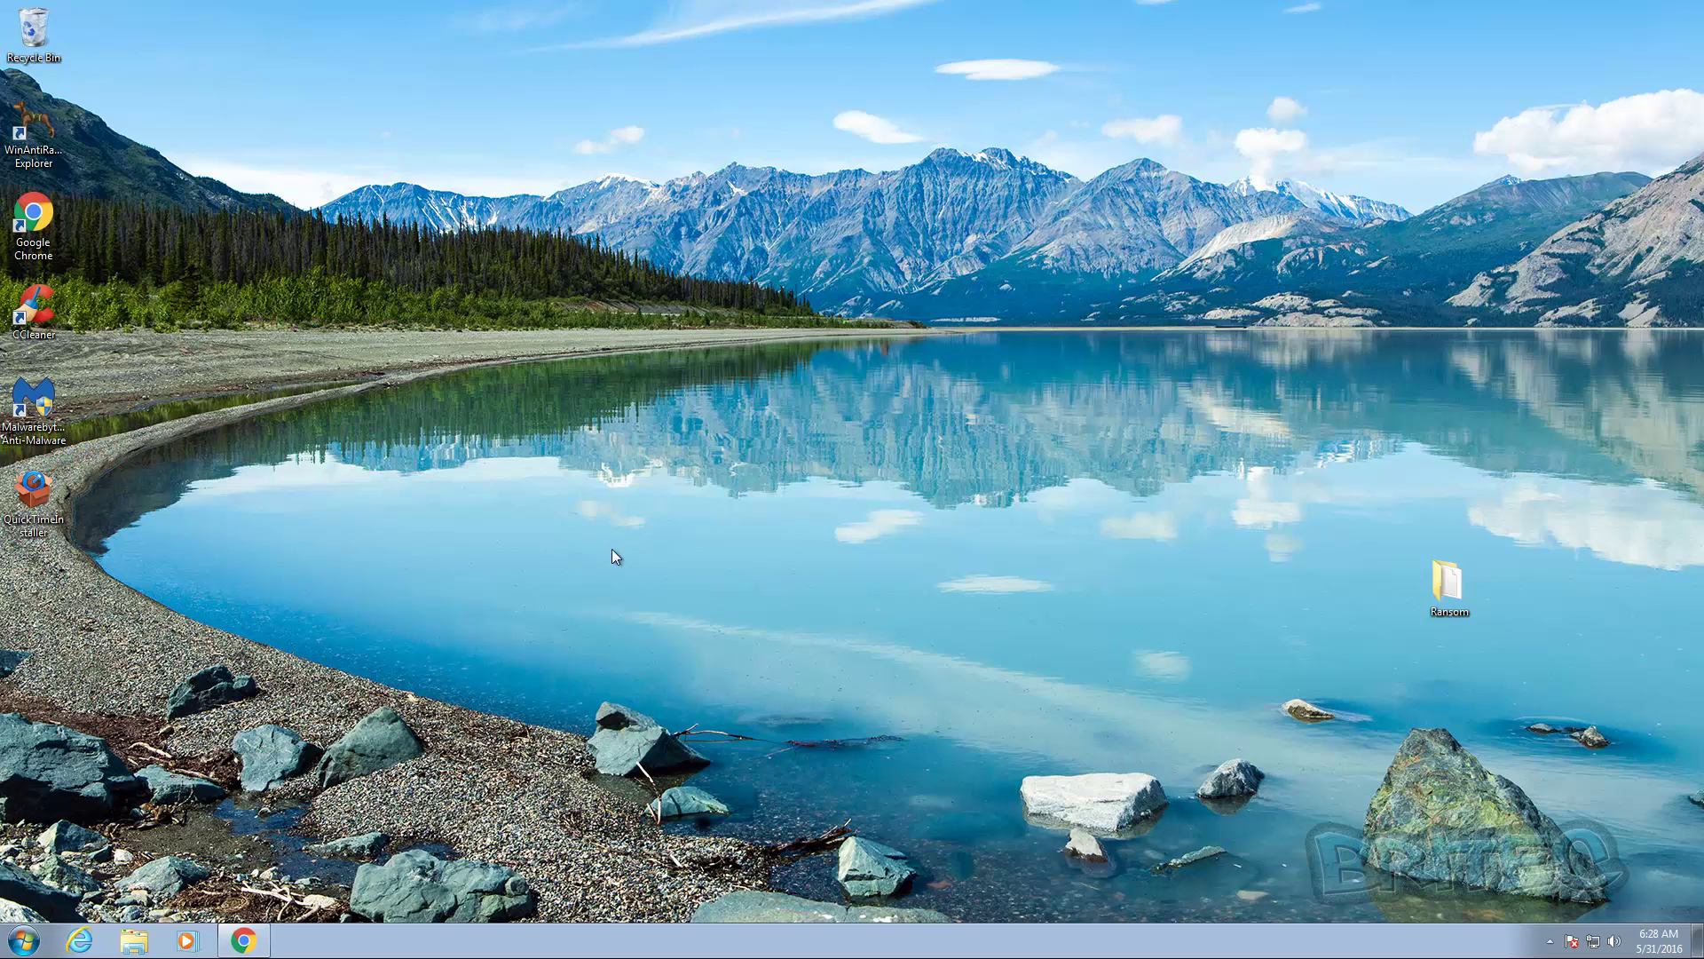